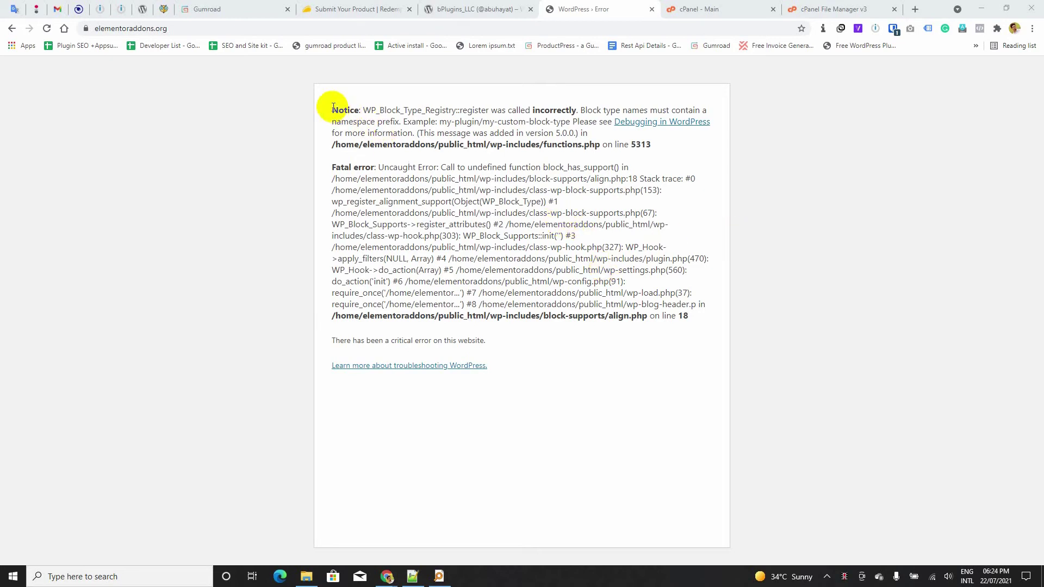
Reload the site and examine its Fatal error about WP_Block_Type_Registry::register.
left_click_drag(333, 109, 424, 105)
left_click(463, 264)
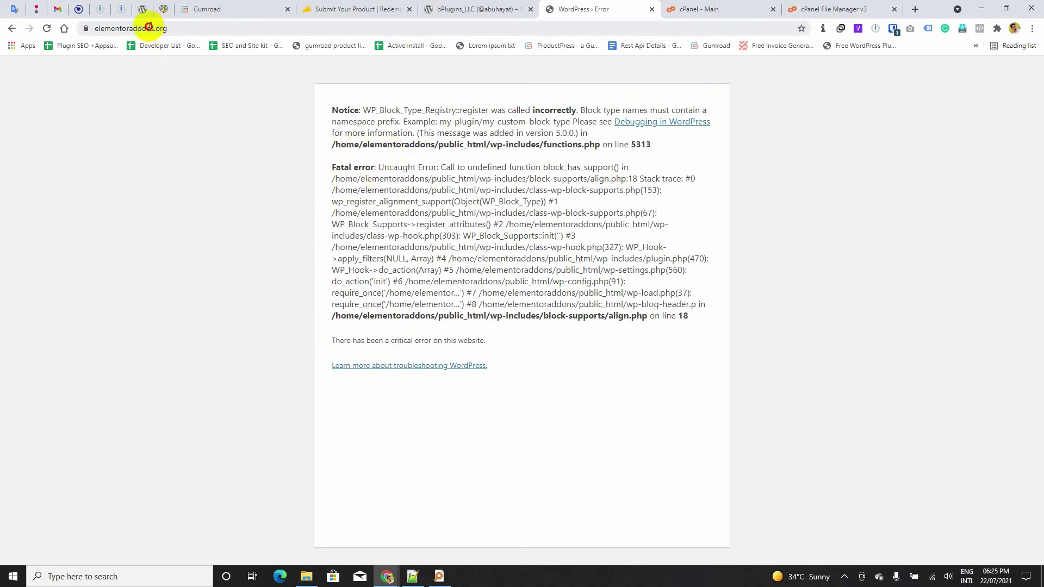
left_click(153, 28)
key("Return")
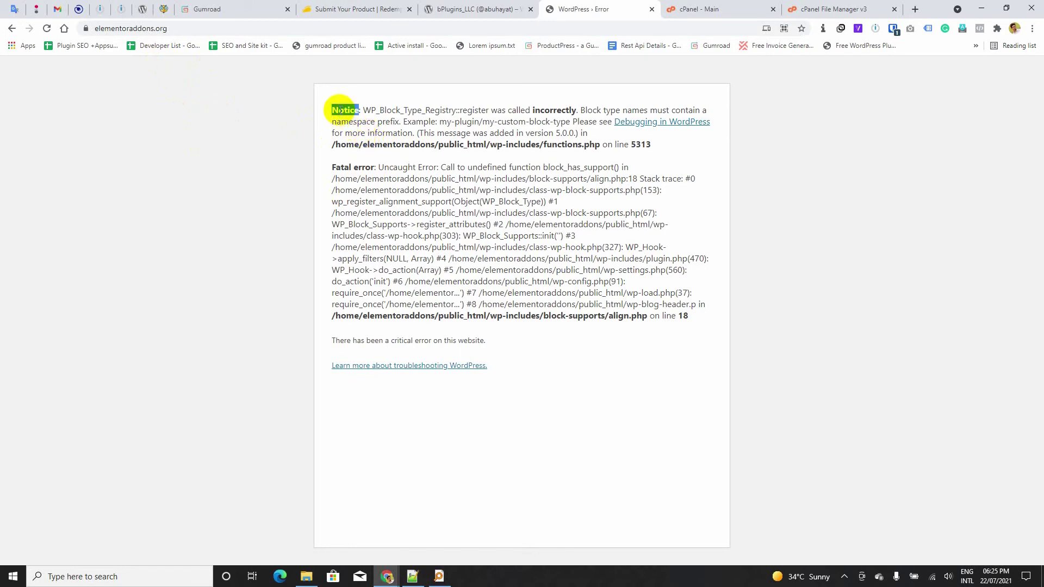
left_click_drag(379, 111, 492, 116)
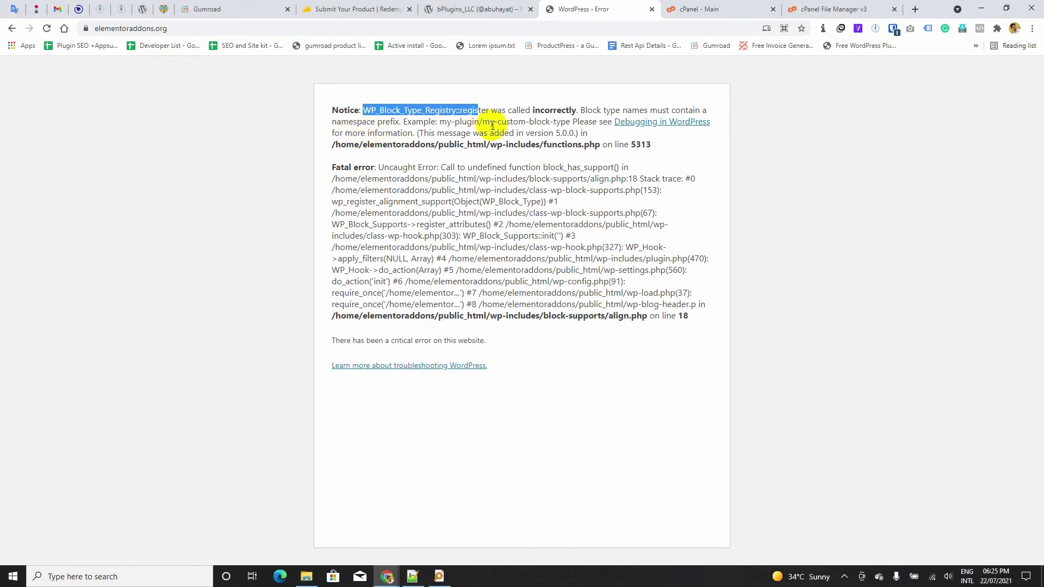
left_click(419, 208)
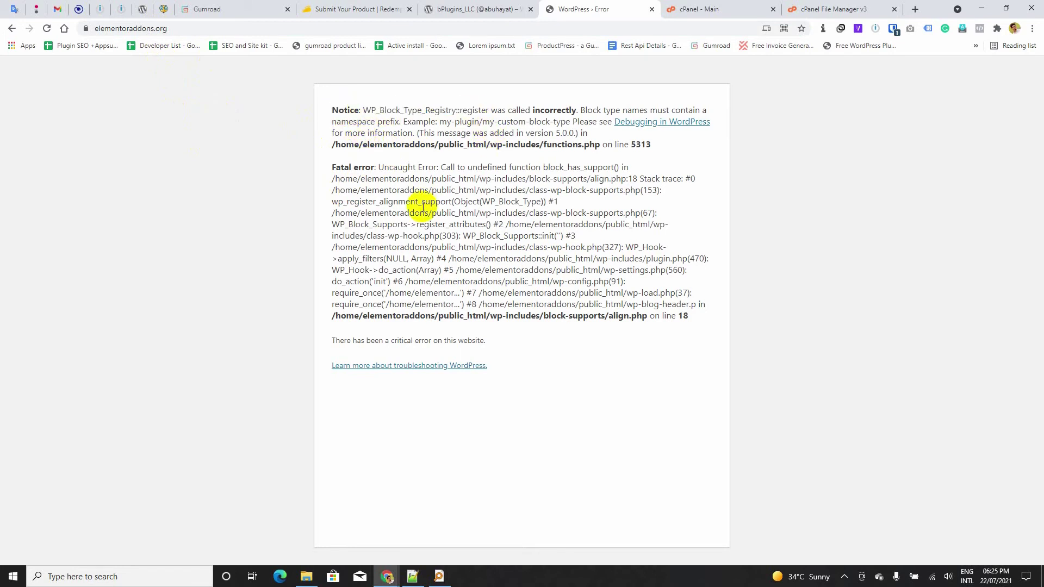
double_click(343, 167)
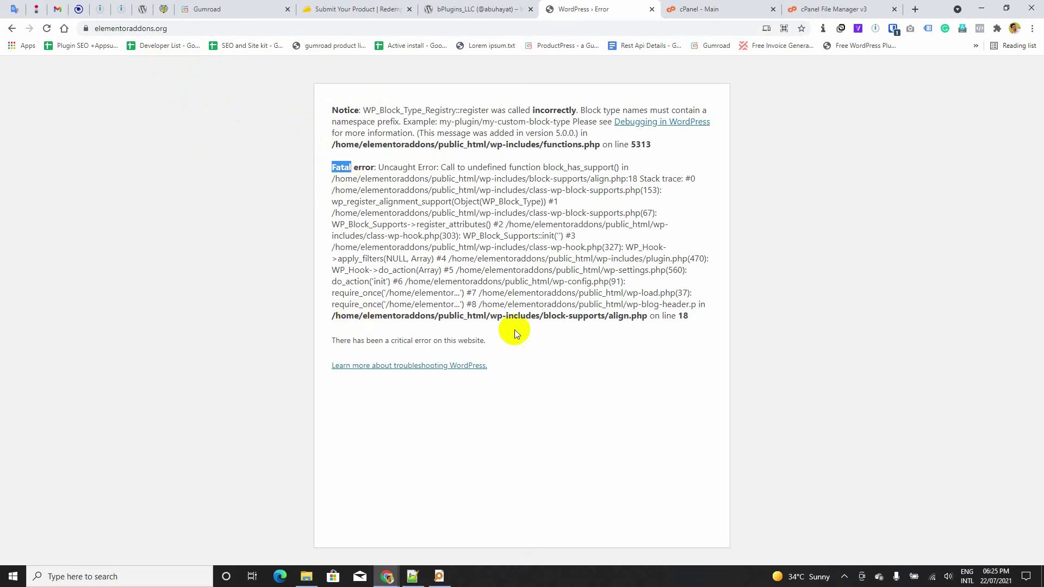
left_click(479, 338)
Dismiss the Glass introduction banner on the cPanel main page.
left_click(699, 8)
scroll(327, 279, "up", 3)
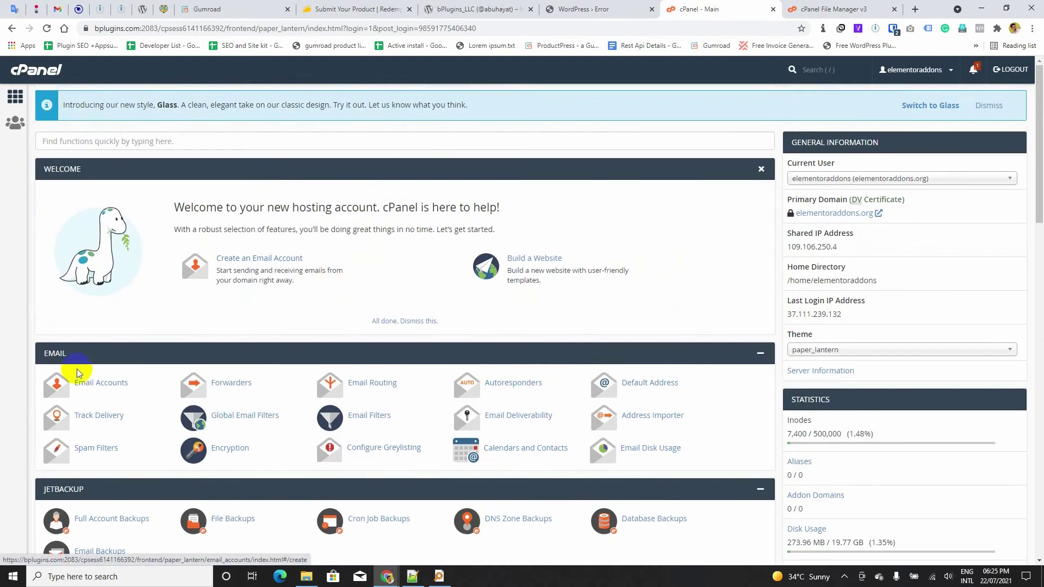
scroll(232, 329, "down", 4)
scroll(233, 268, "up", 4)
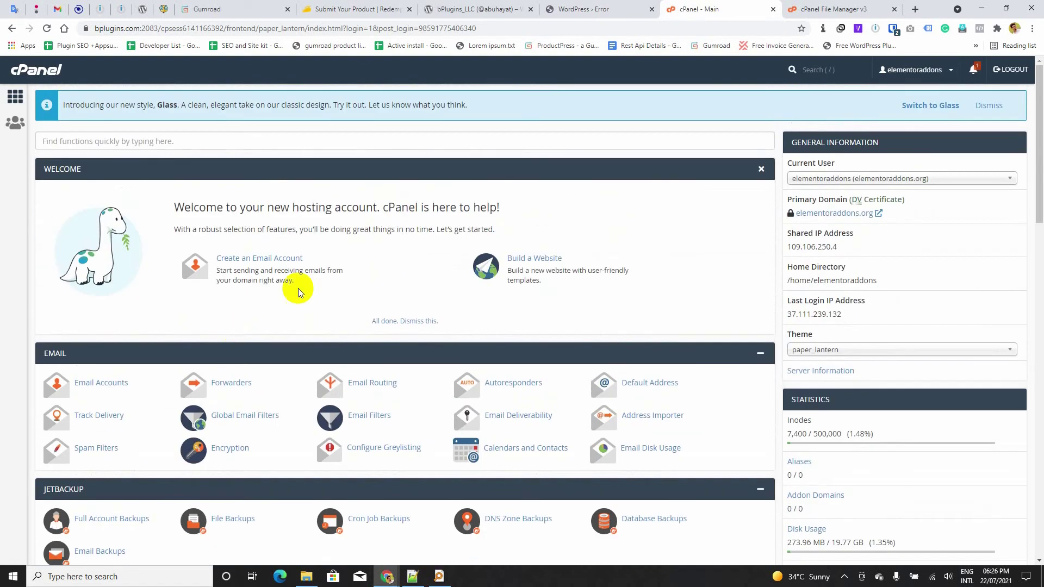
left_click(989, 105)
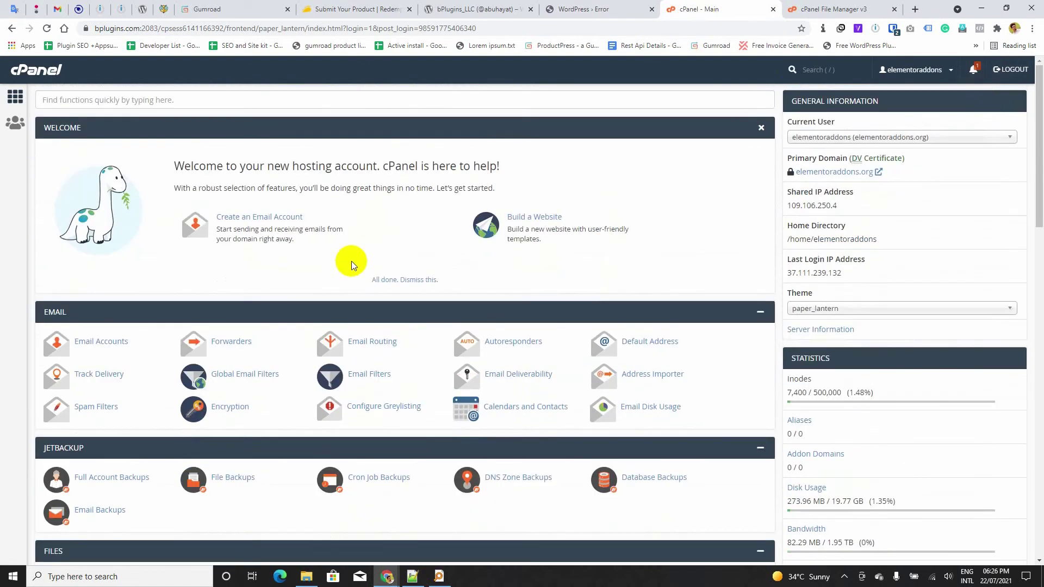
Launch File Manager from cPanel's Files section in a new tab.
scroll(351, 265, "down", 5)
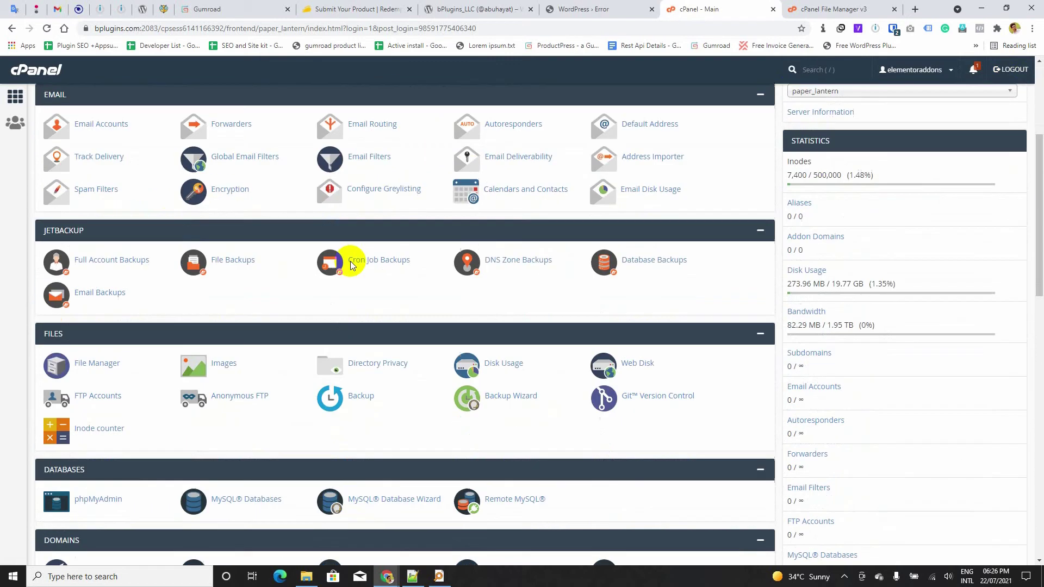
scroll(350, 263, "up", 5)
scroll(351, 264, "down", 3)
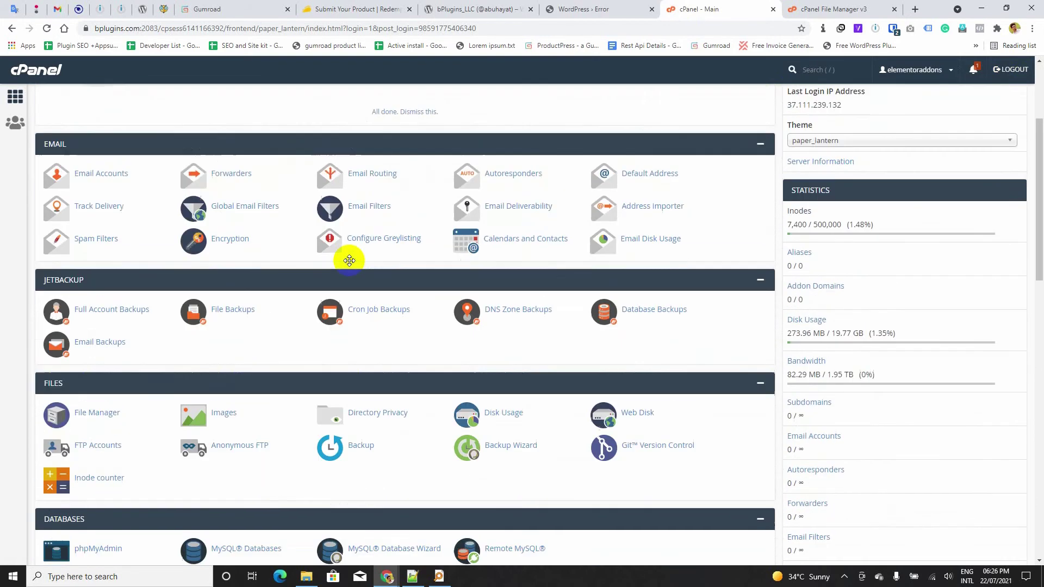
scroll(350, 265, "up", 3)
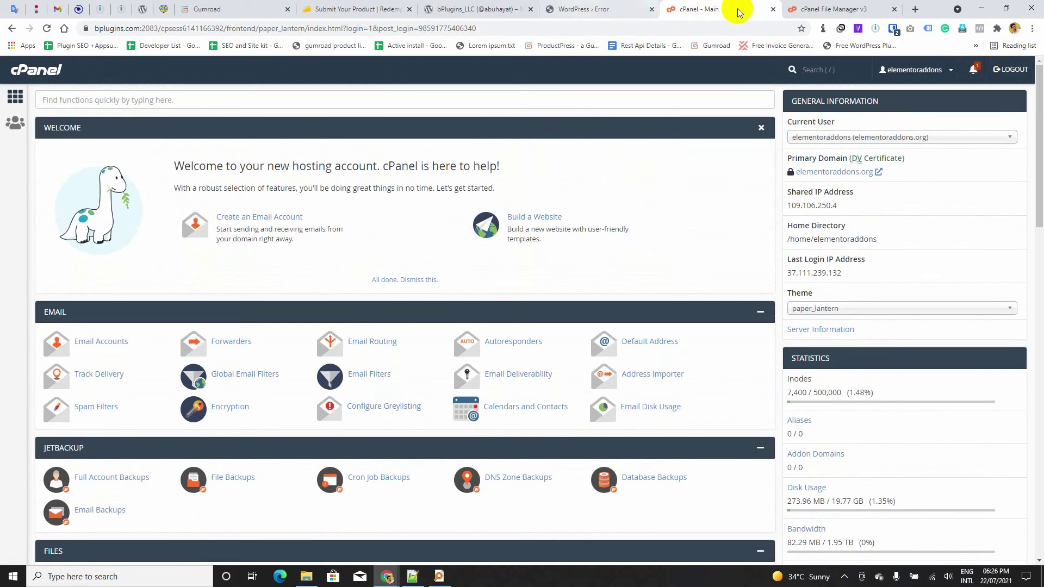
left_click(566, 8)
left_click(707, 9)
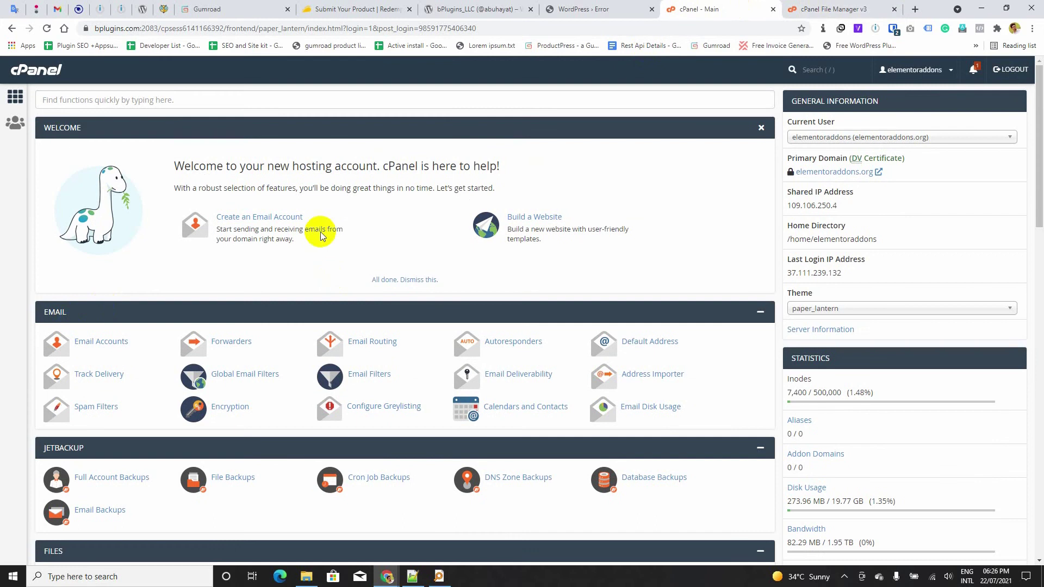
scroll(190, 393, "down", 4)
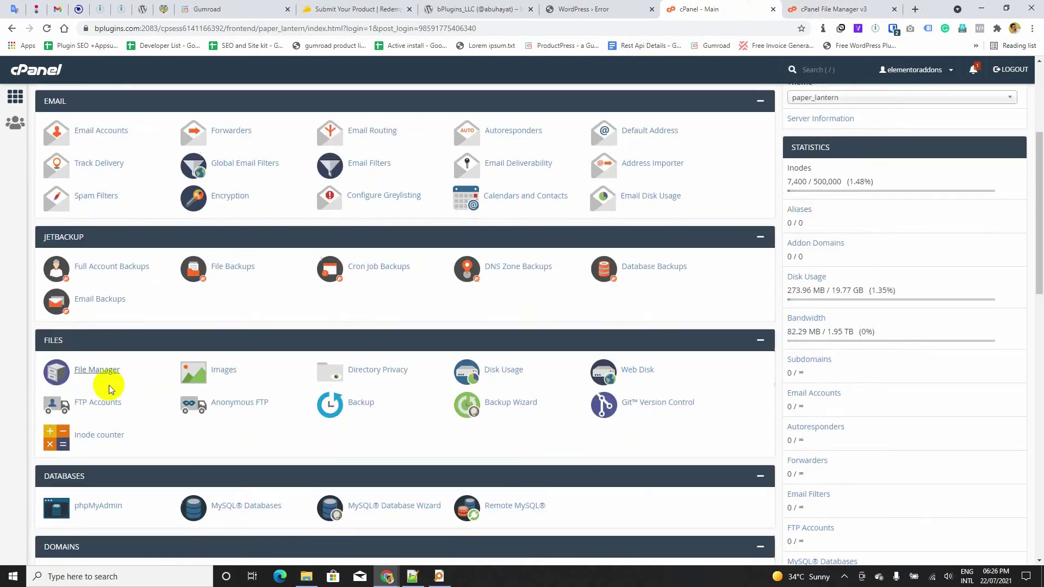
left_click(94, 363)
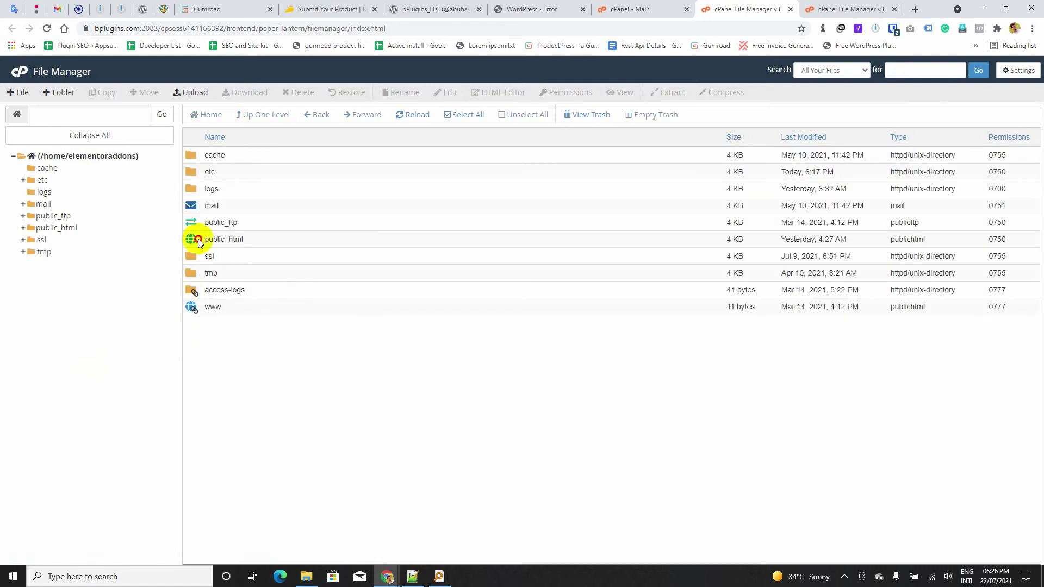
Open public_html and review its wp-admin, wp-content, wp-includes and wp-config.php entries.
double_click(198, 239)
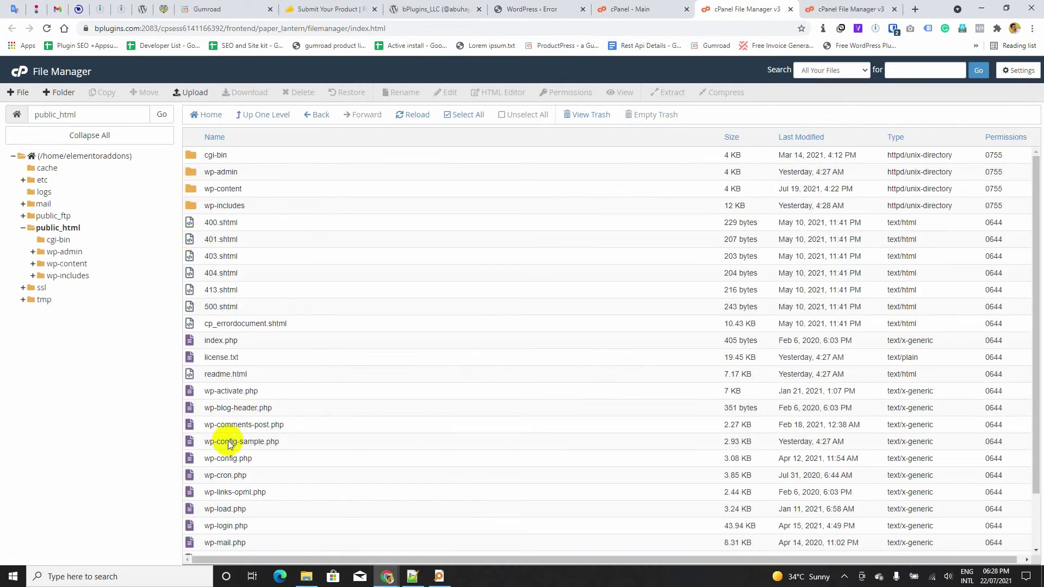
scroll(239, 435, "down", 2)
scroll(246, 440, "up", 2)
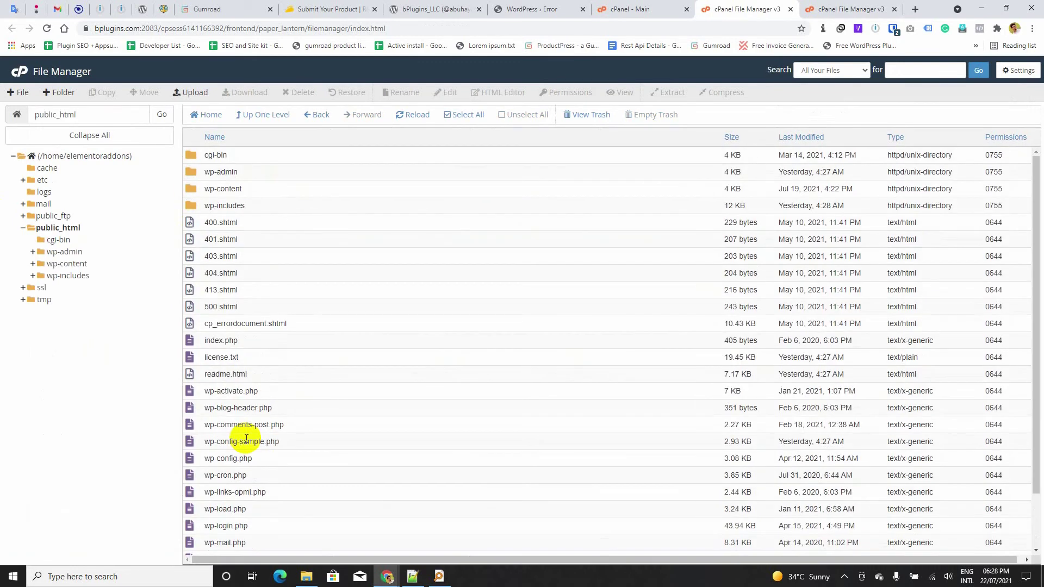
scroll(224, 448, "down", 2)
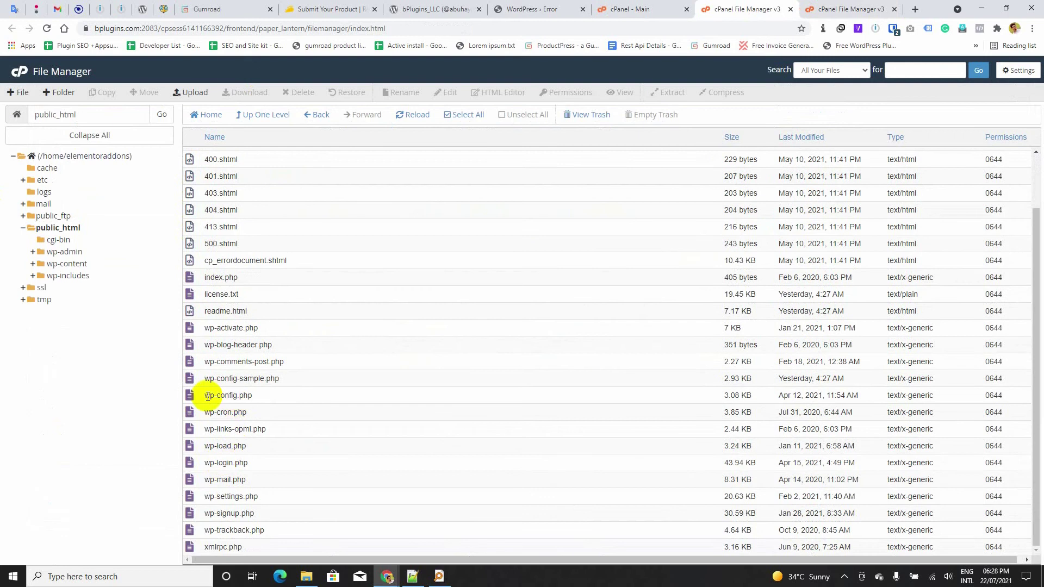
scroll(208, 397, "up", 2)
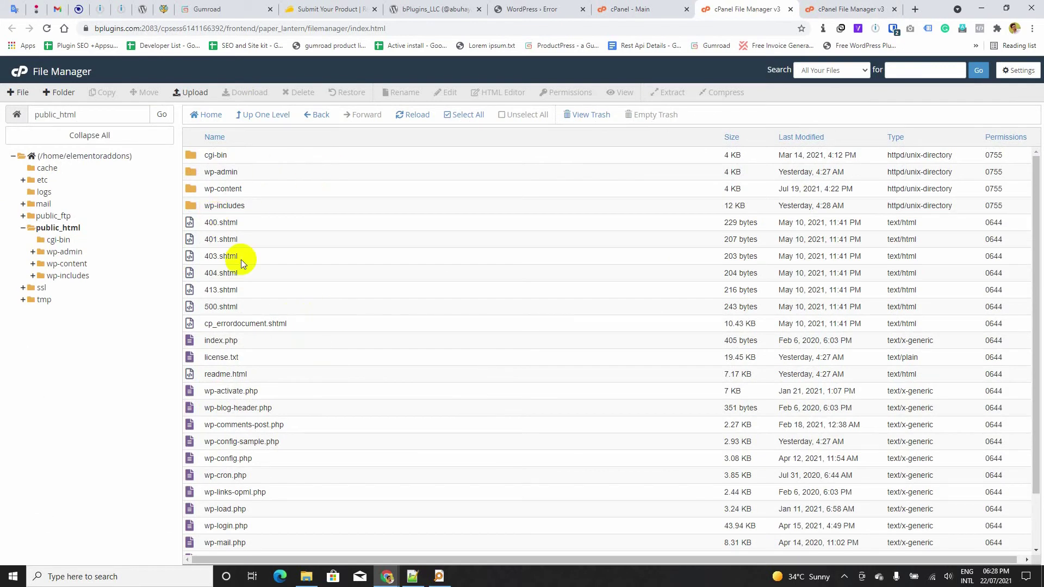
scroll(241, 259, "down", 2)
scroll(251, 265, "up", 2)
Select everything in public_html except the wp-content folder and wp-config.php.
left_click(464, 115)
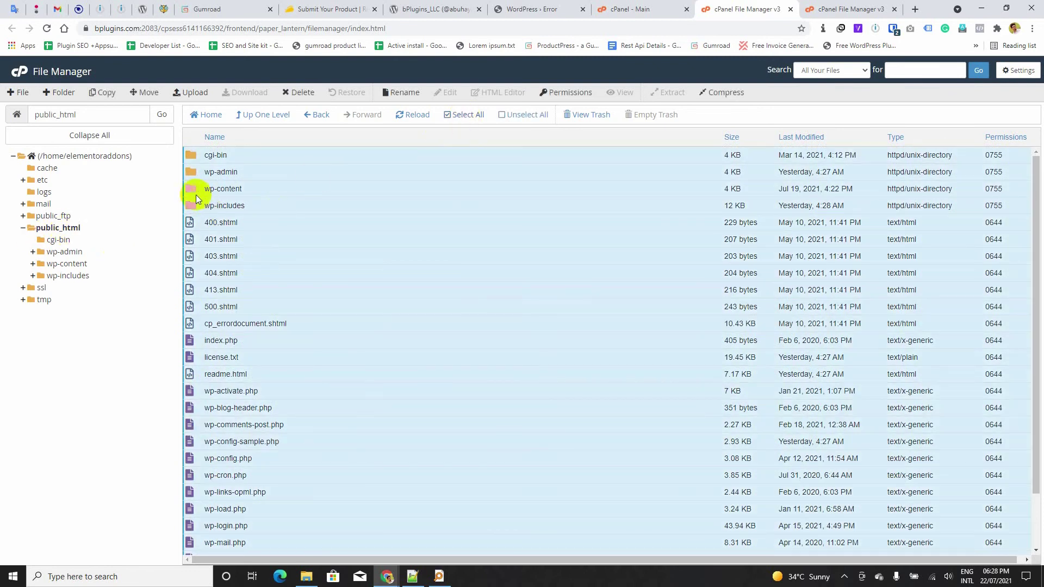
left_click(193, 192, "ctrl")
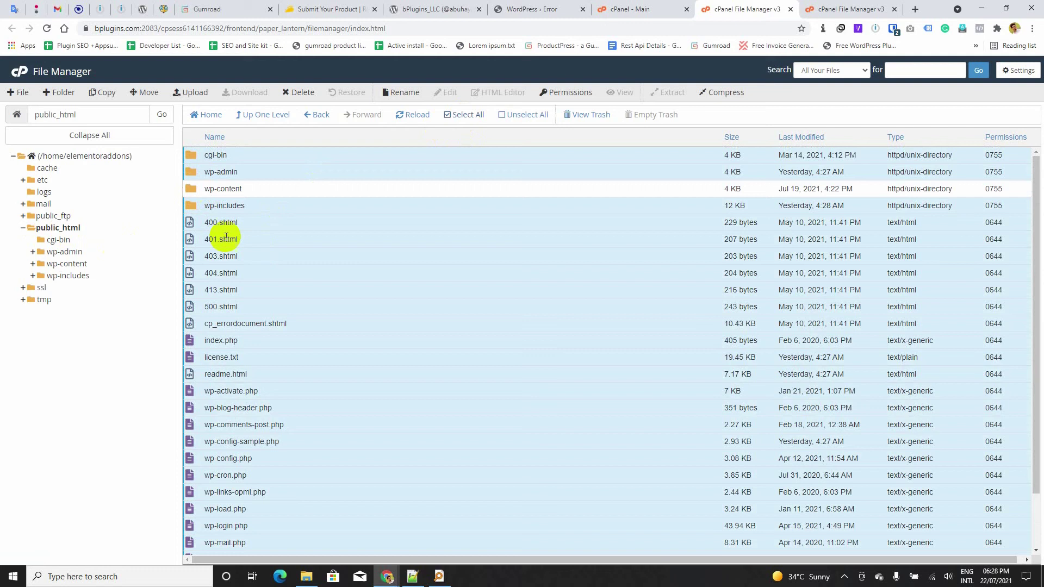
scroll(312, 304, "down", 2)
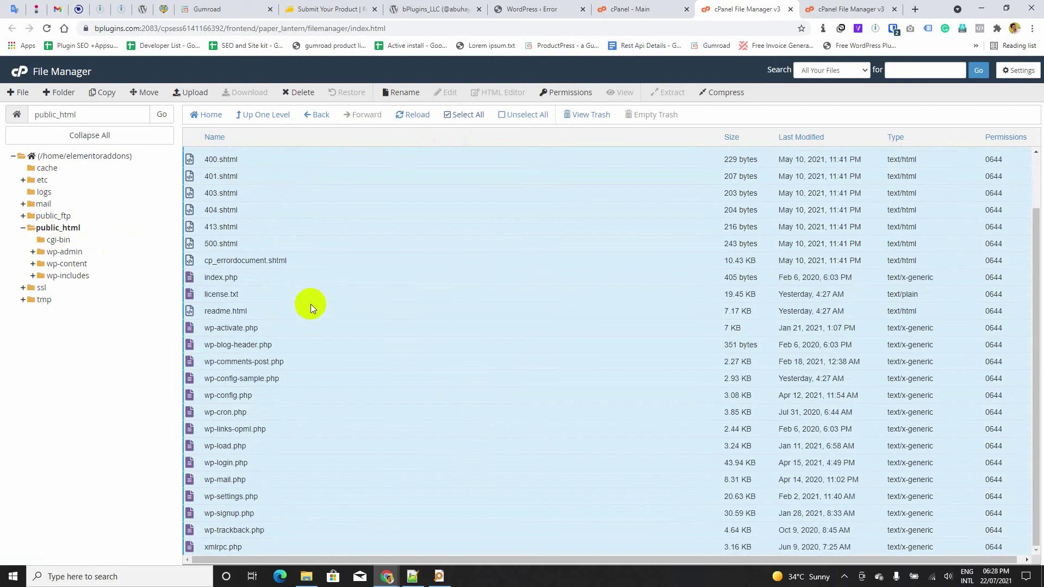
left_click(190, 395, "ctrl")
scroll(349, 380, "up", 2)
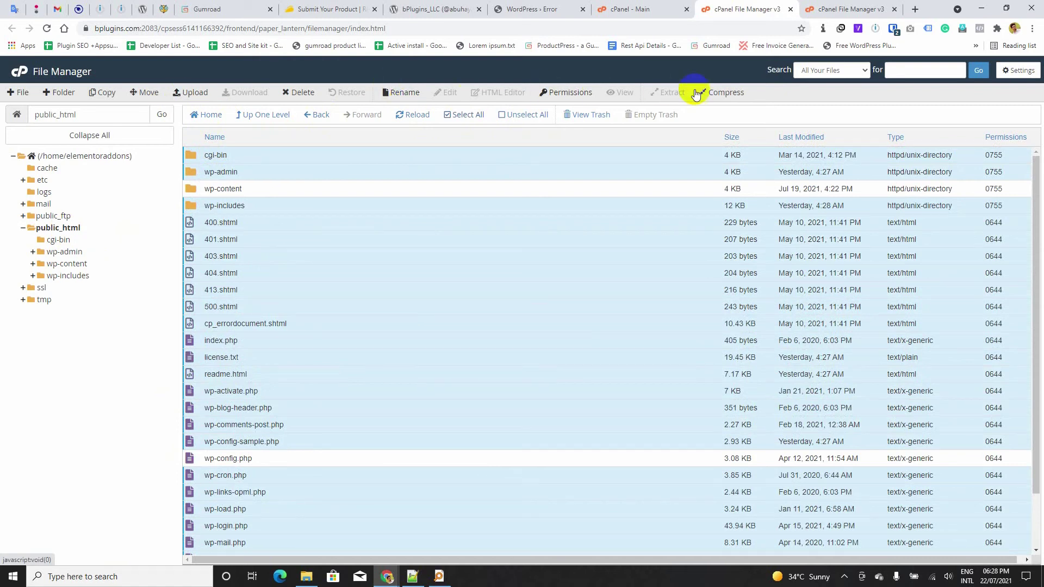
left_click(117, 94)
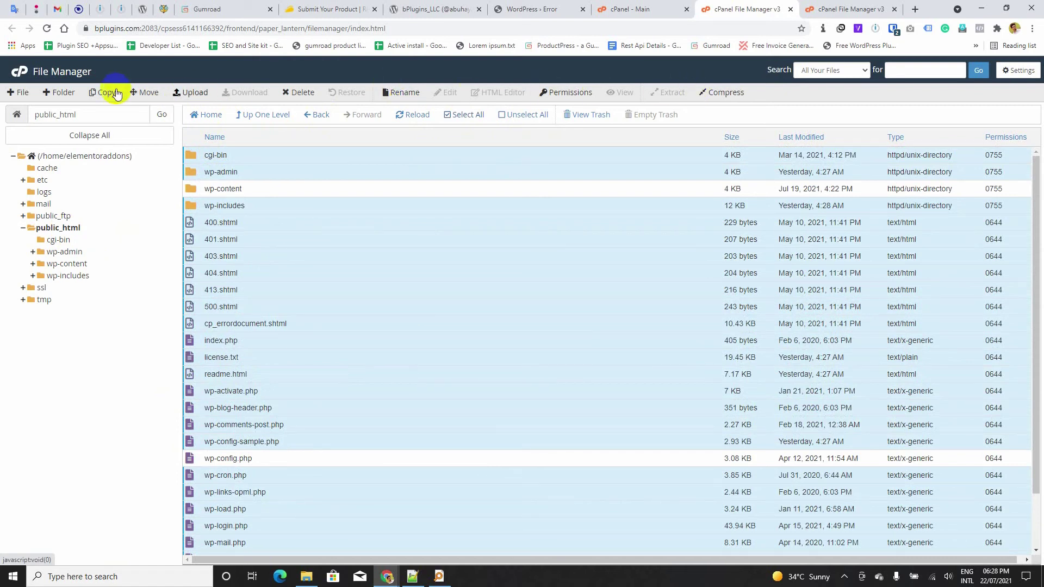
Permanently delete the selected files, skipping the trash.
left_click(299, 92)
left_click(409, 363)
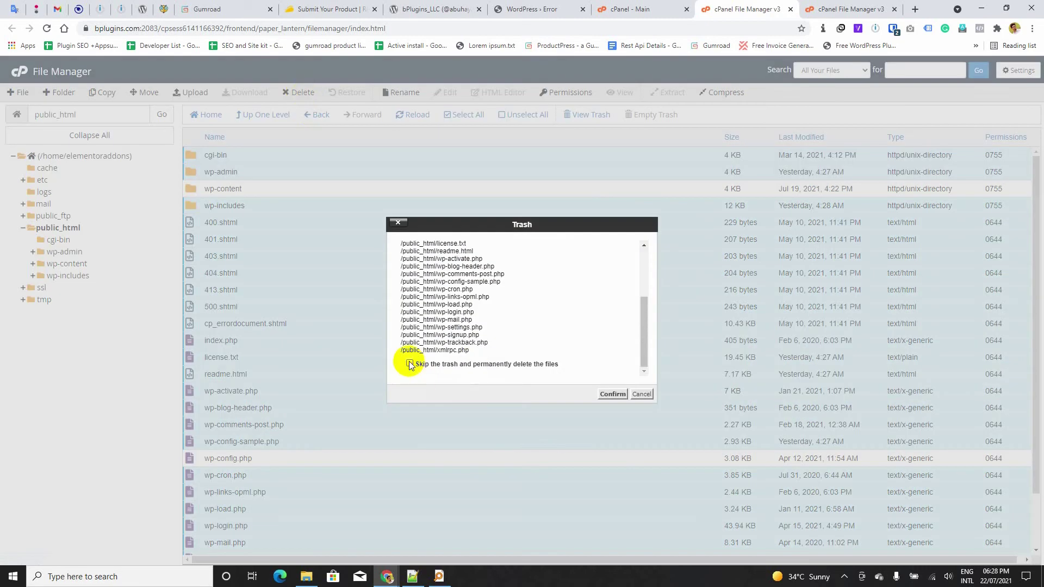
left_click(613, 394)
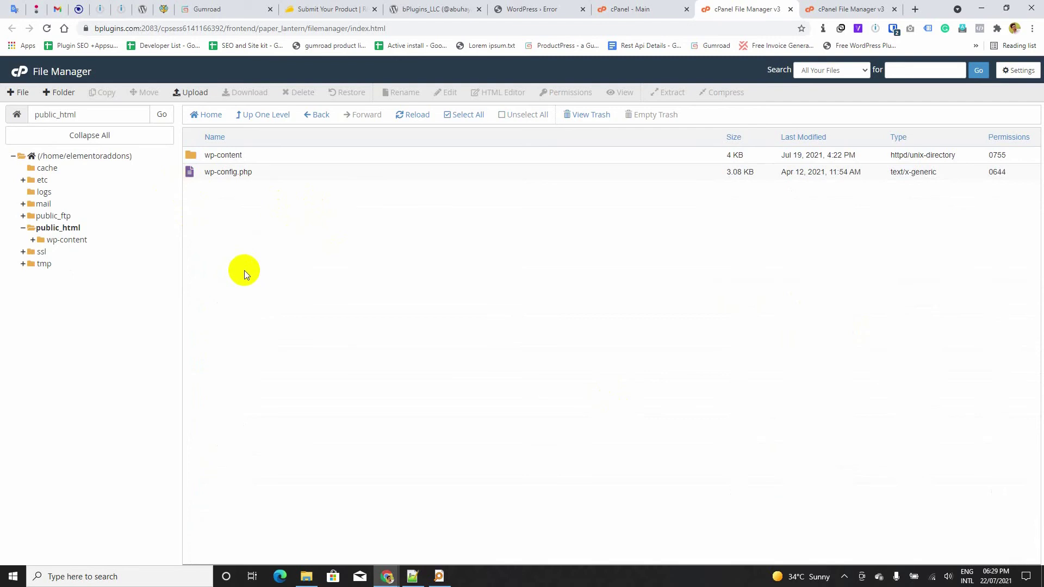
Open a new browser tab and go to wordpress.org.
left_click(191, 157)
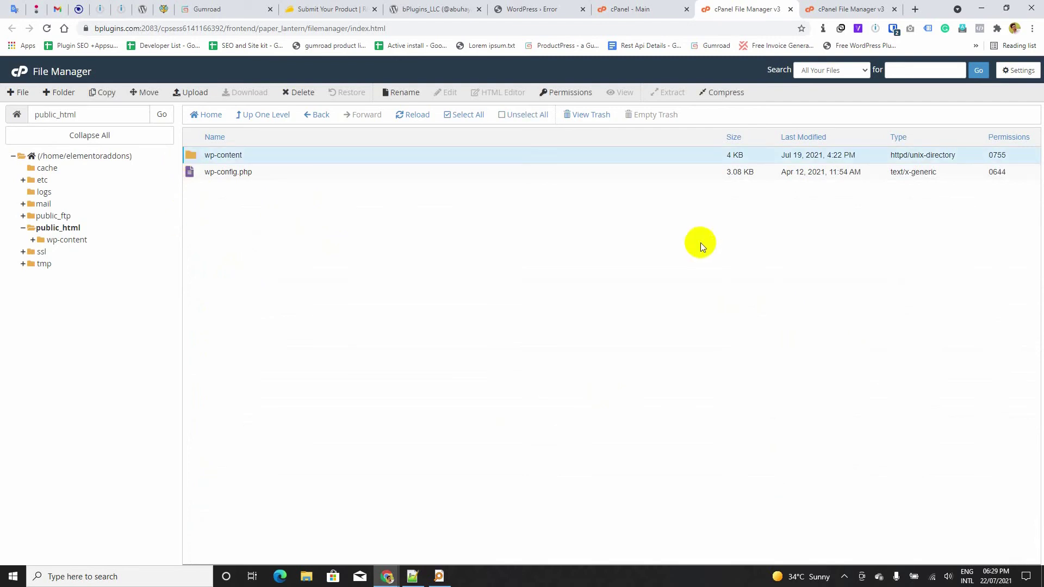
left_click(832, 7)
left_click(750, 7)
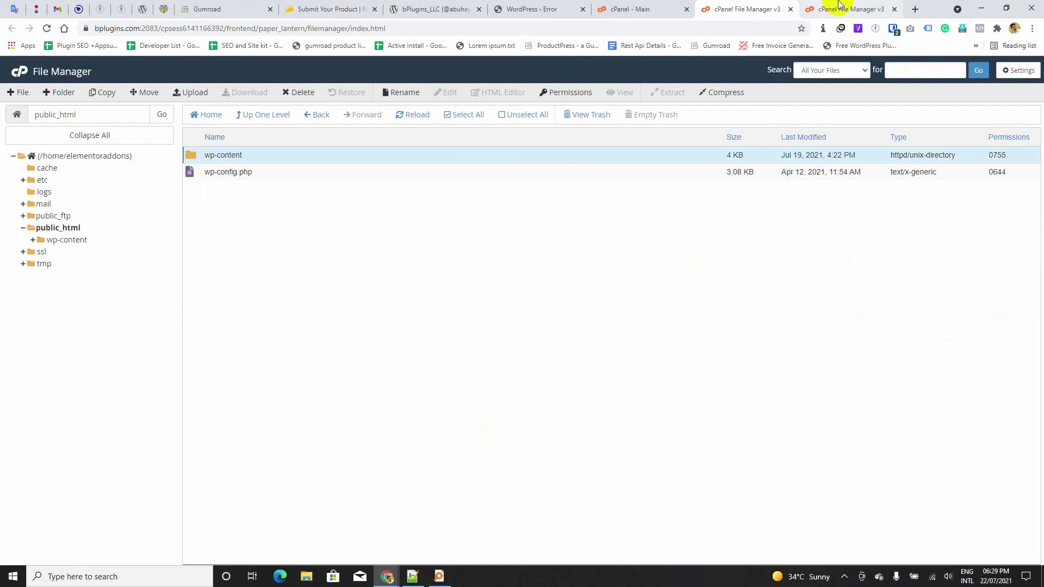
left_click(840, 7)
left_click(916, 9)
left_click(473, 33)
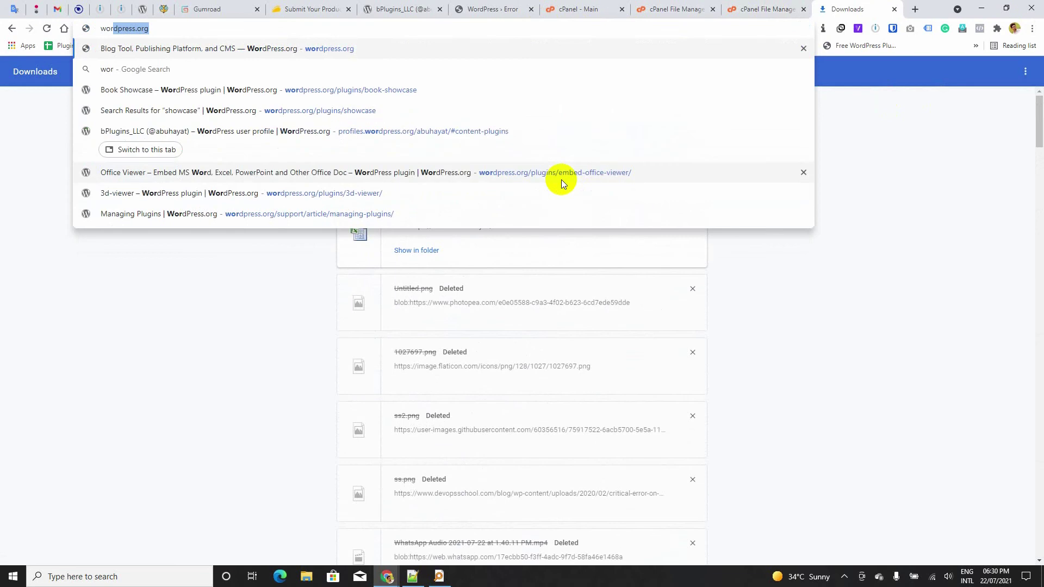
type("dpress.org")
key("Return")
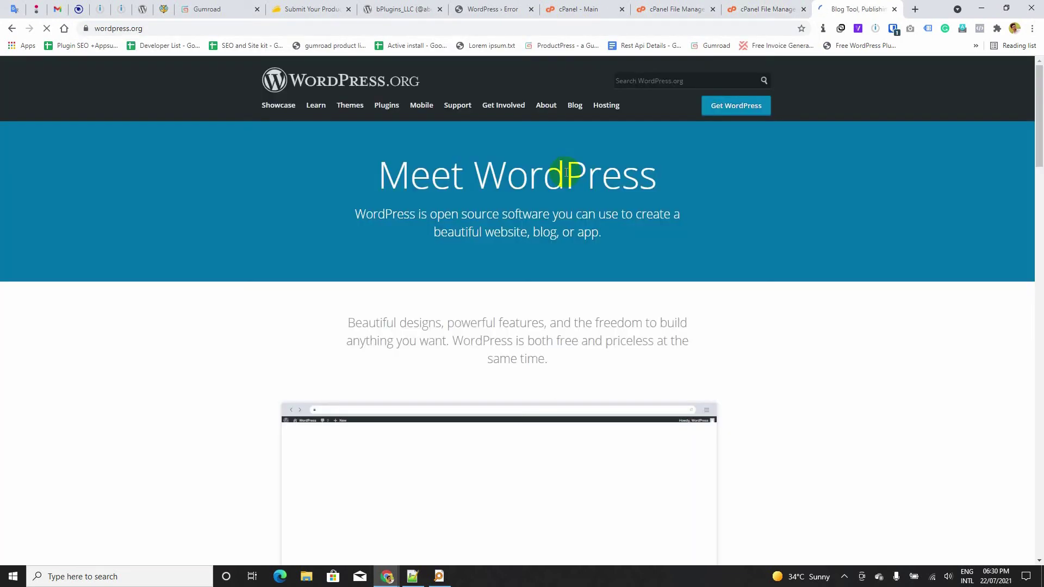
Download the WordPress 5.8 zip from the Get WordPress page.
left_click(734, 111)
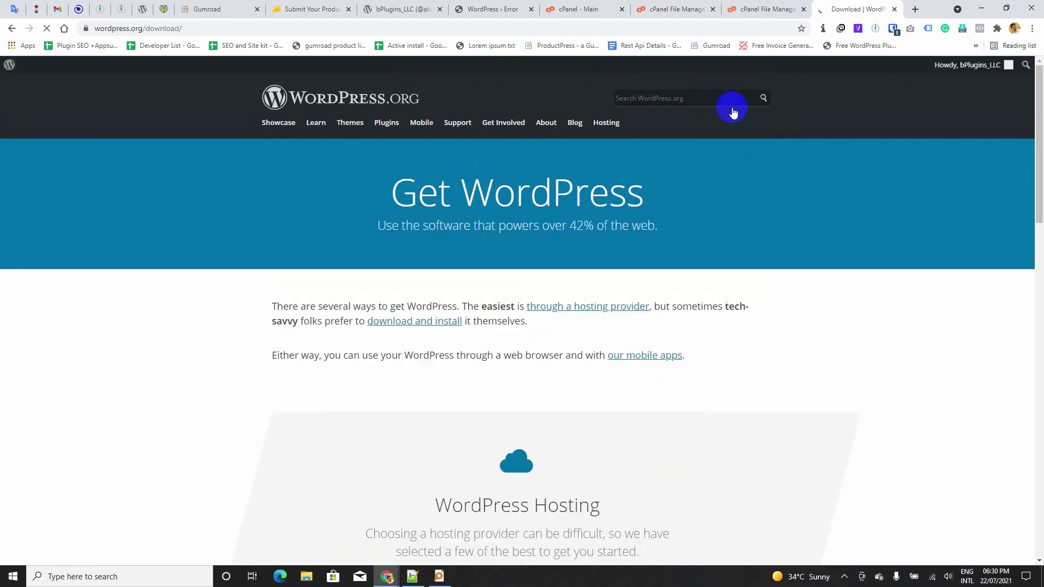
scroll(606, 415, "down", 8)
scroll(629, 383, "down", 5)
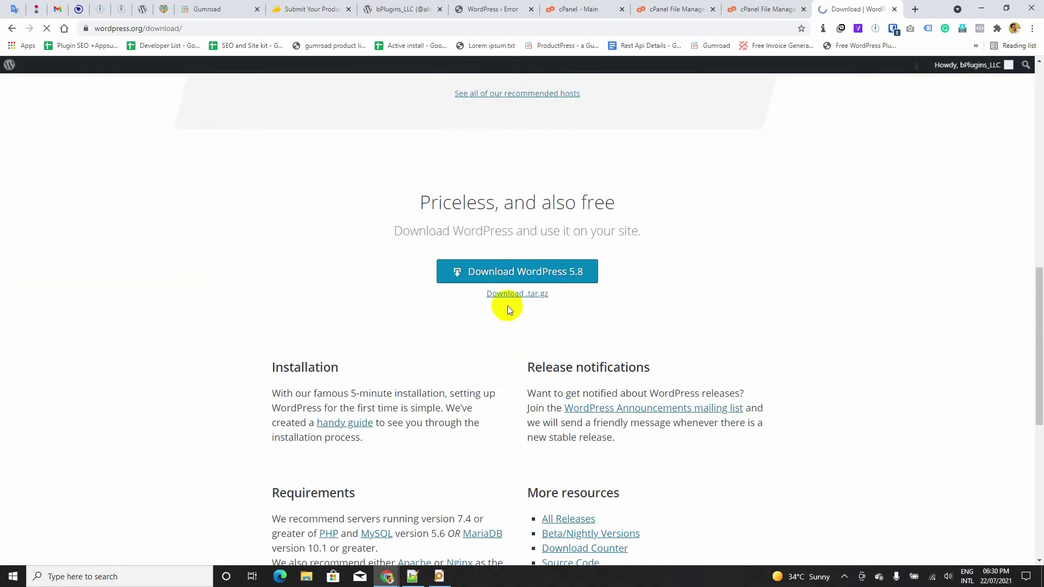
left_click(506, 272)
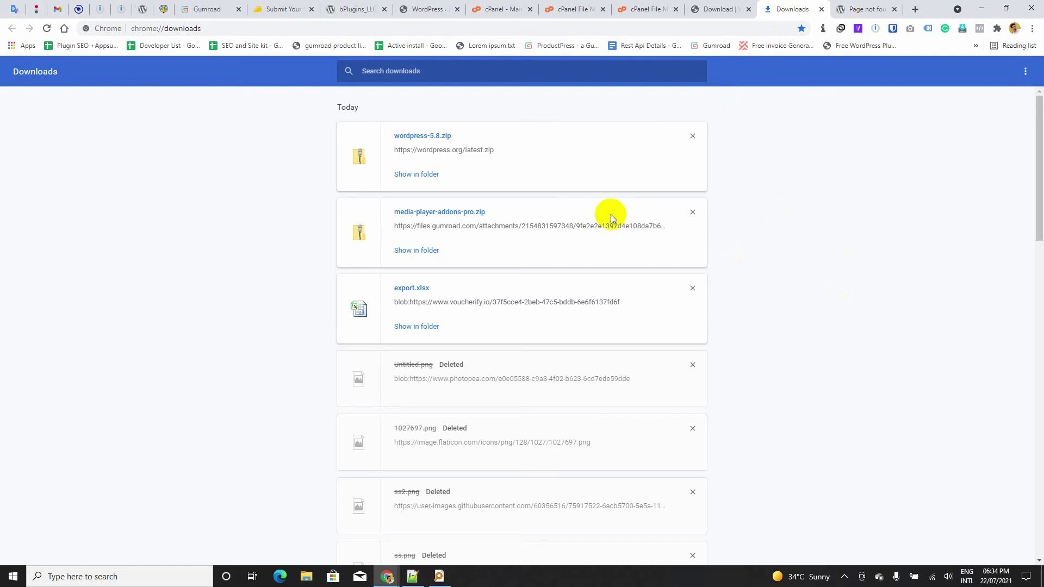
Show wordpress-5.8.zip in the Downloads folder and cut it.
left_click(423, 174)
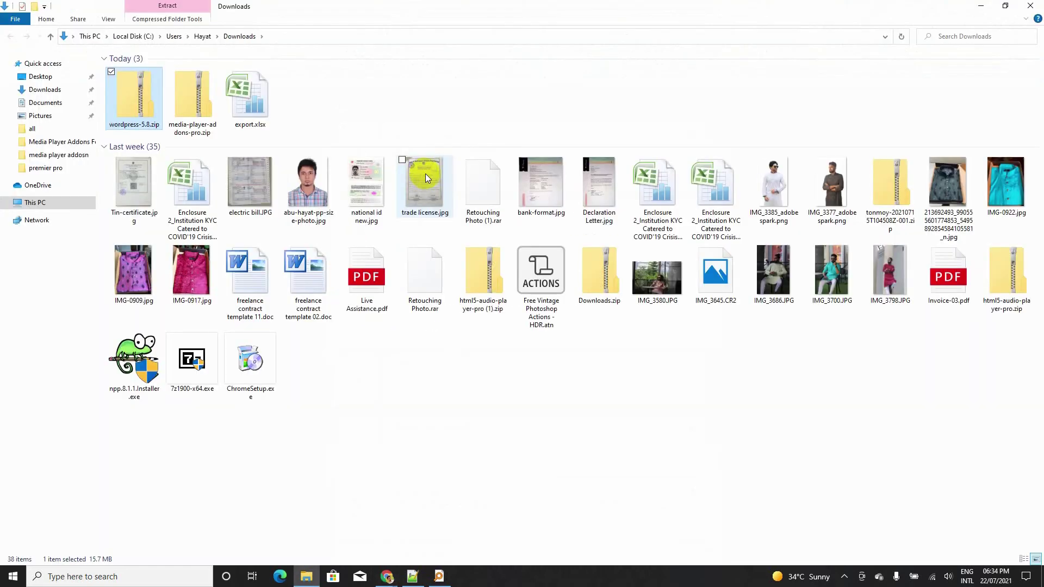
right_click(132, 92)
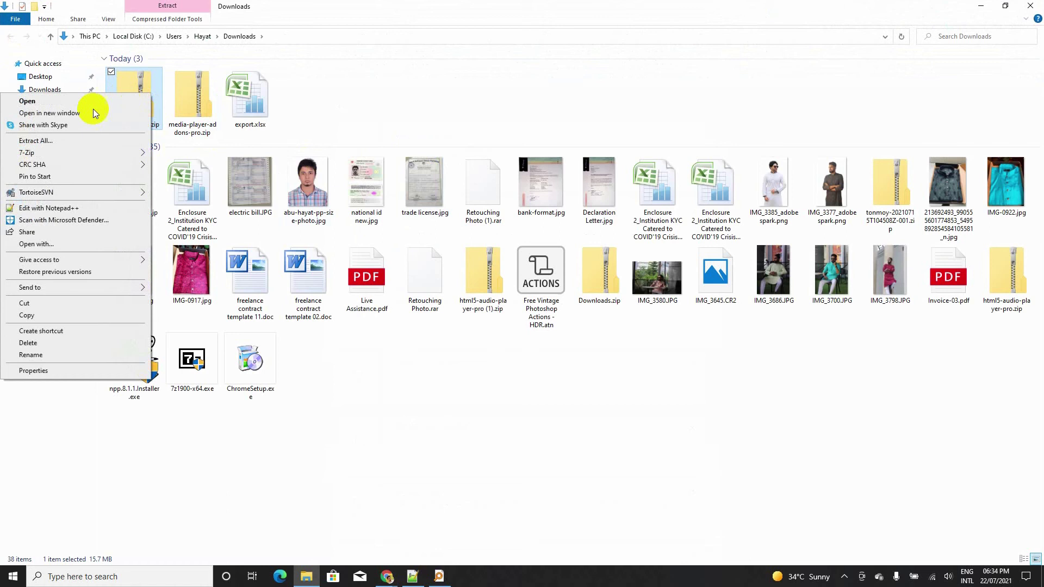
left_click(28, 305)
Create a desktop folder named 'container' and paste the zip into it.
left_click(981, 6)
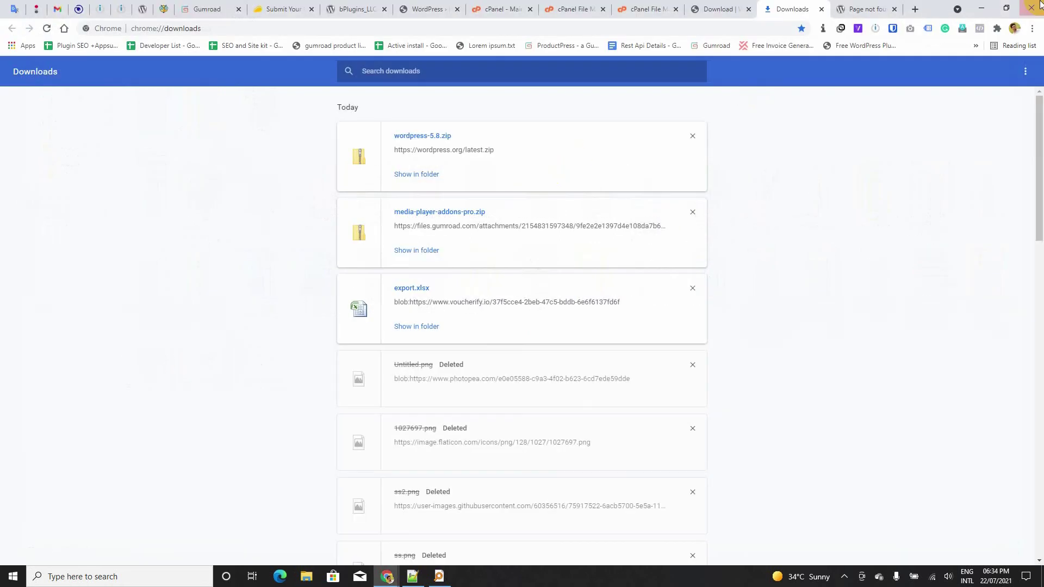
left_click(990, 8)
right_click(299, 122)
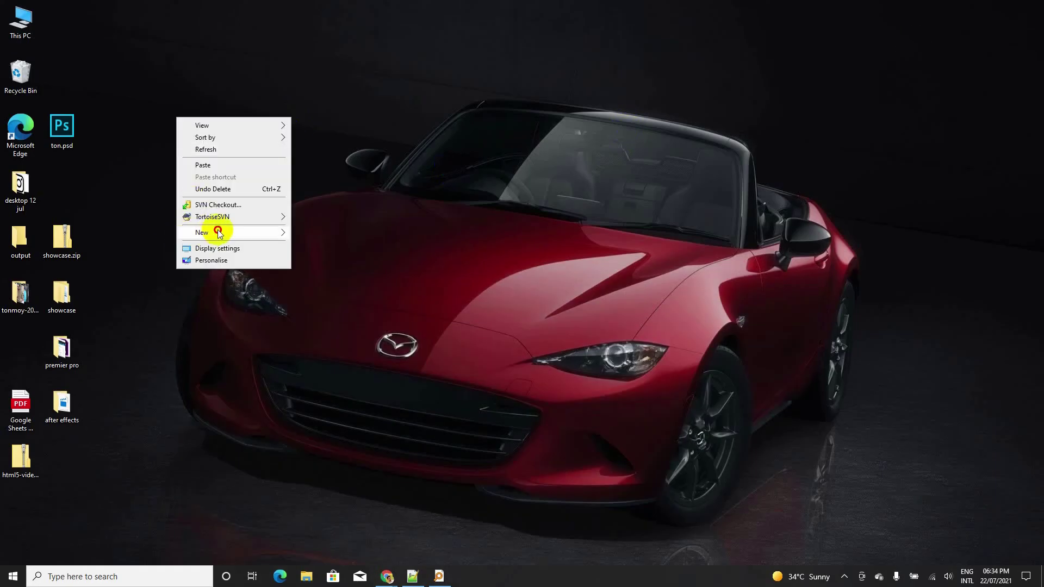
mouse_move(216, 232)
left_click(348, 238)
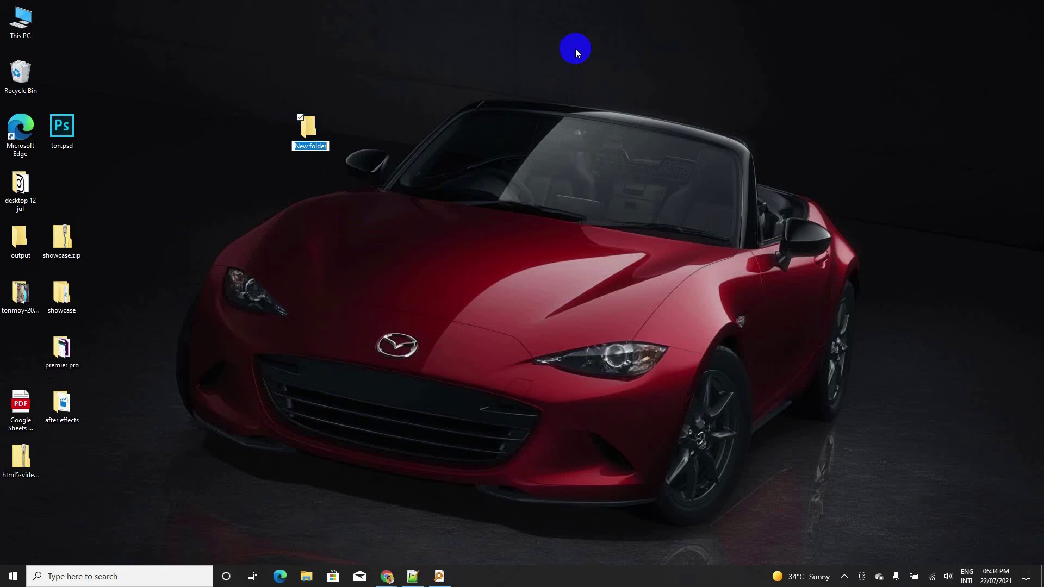
type("container")
key("Return")
key("Return")
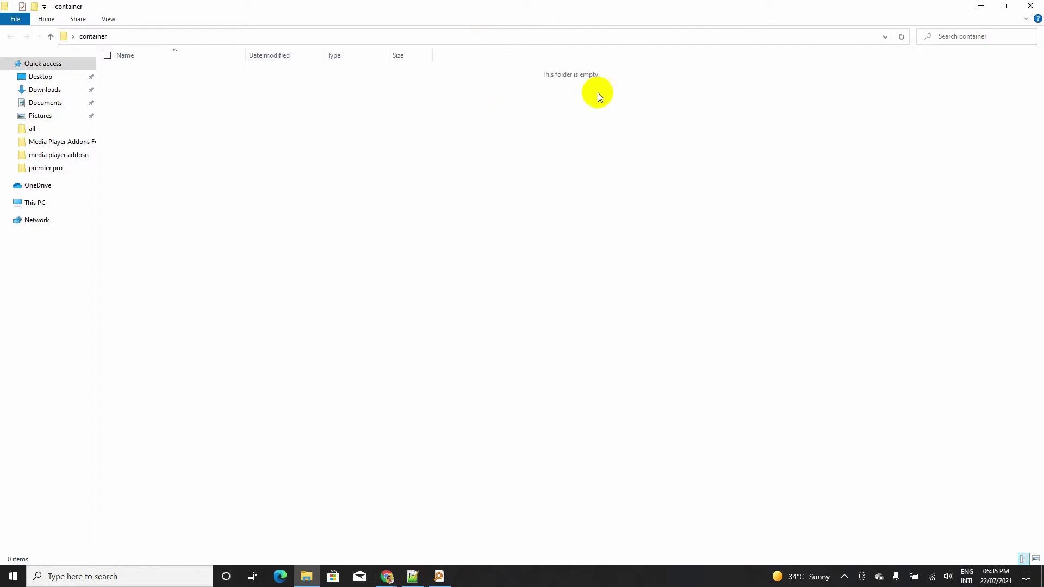
right_click(209, 174)
left_click(254, 249)
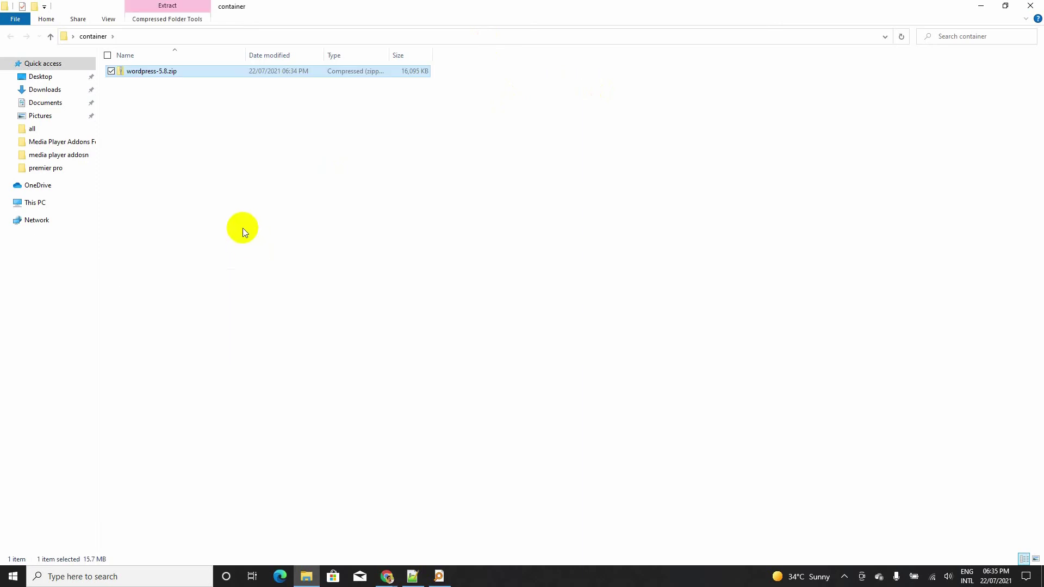
Delete wp-content from the wordpress folder inside wordpress-5.8.zip, then return to the zip's root.
double_click(145, 73)
left_click(138, 73)
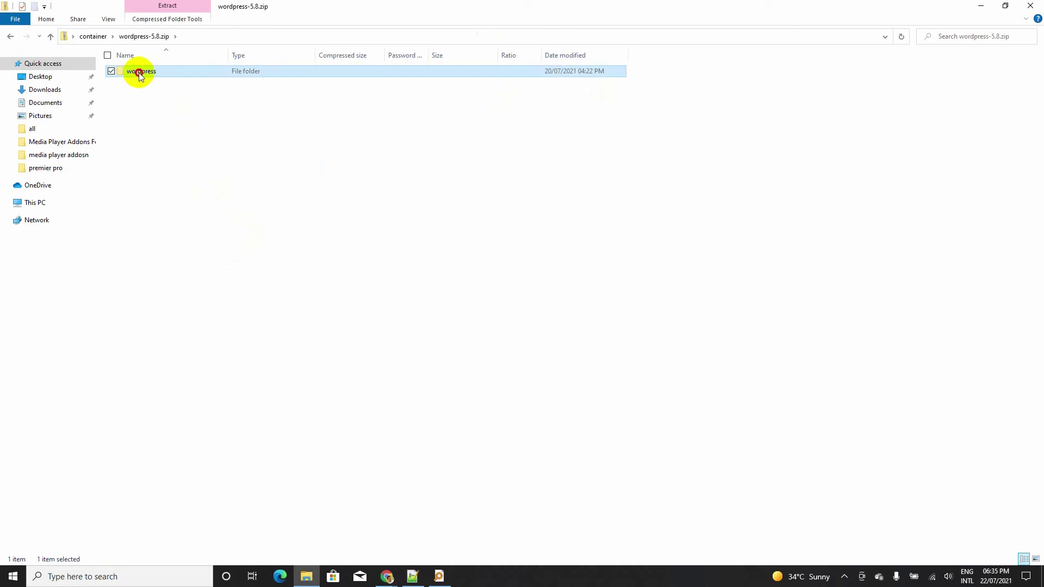
double_click(140, 72)
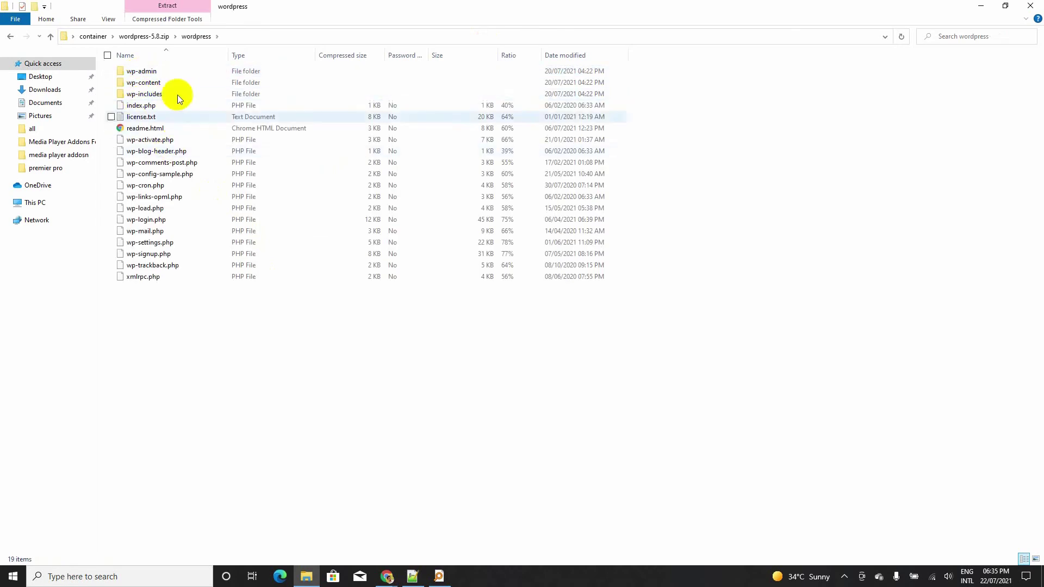
left_click(136, 85)
right_click(136, 85)
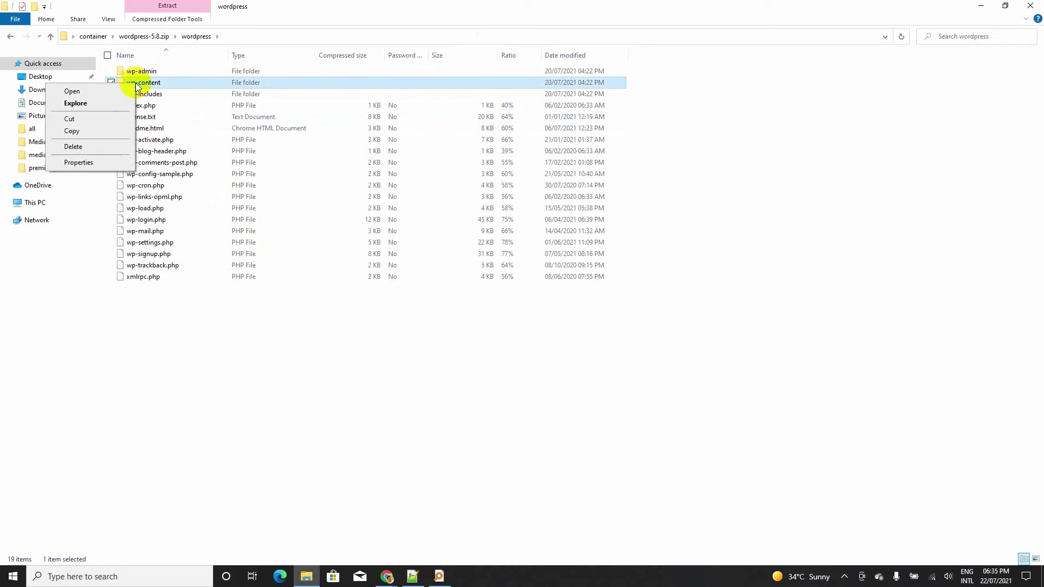
left_click(73, 147)
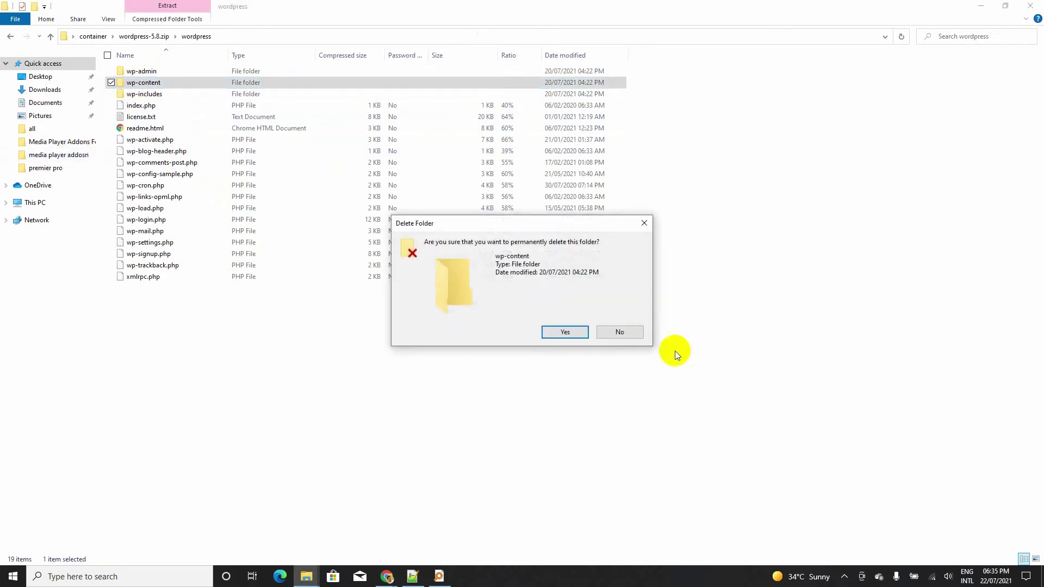
left_click(565, 332)
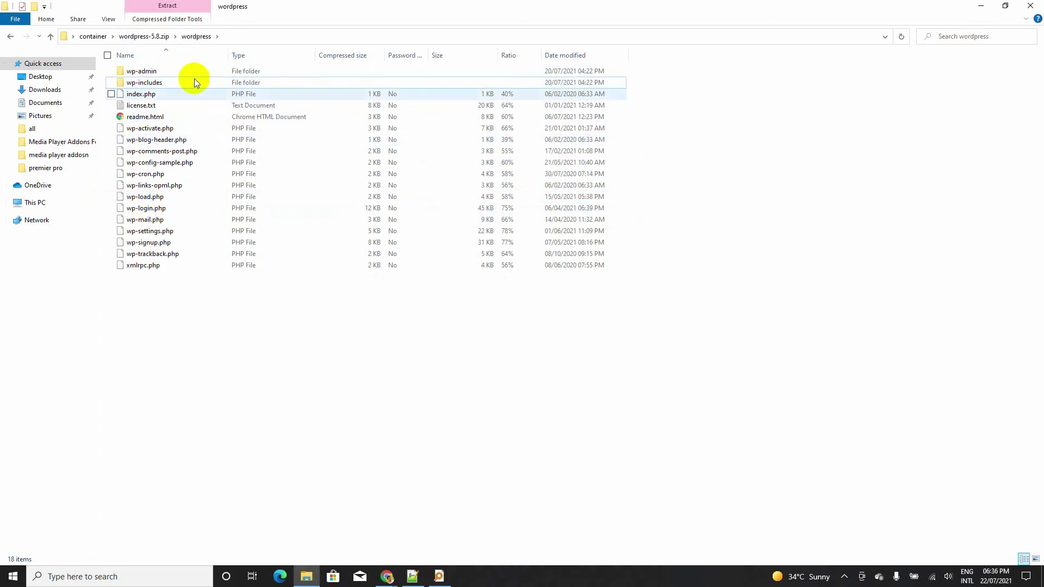
left_click(142, 38)
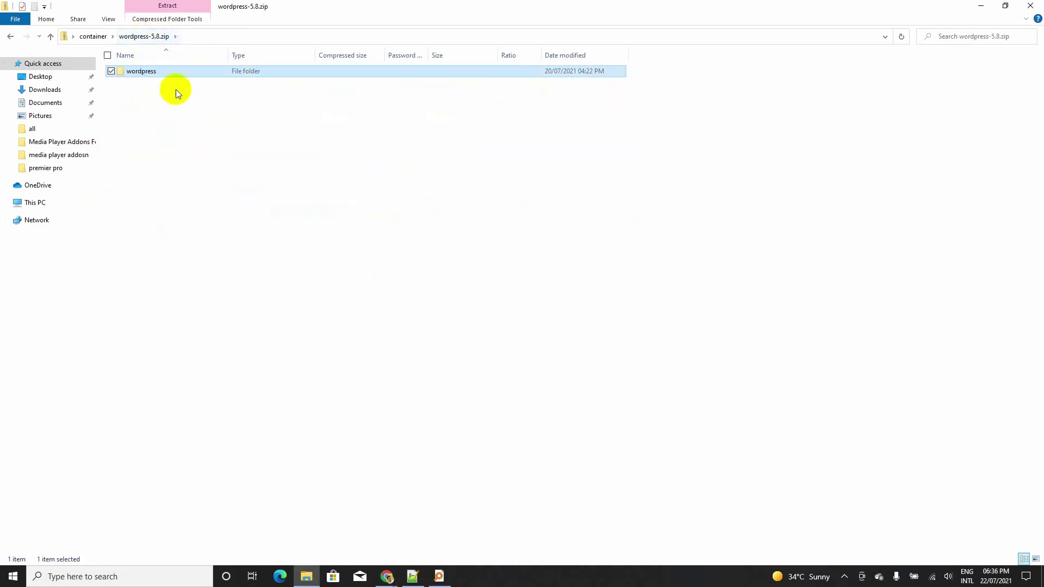
Copy the path of wordpress-5.8.zip in container, then switch to Chrome's cPanel File Manager tab.
left_click(93, 36)
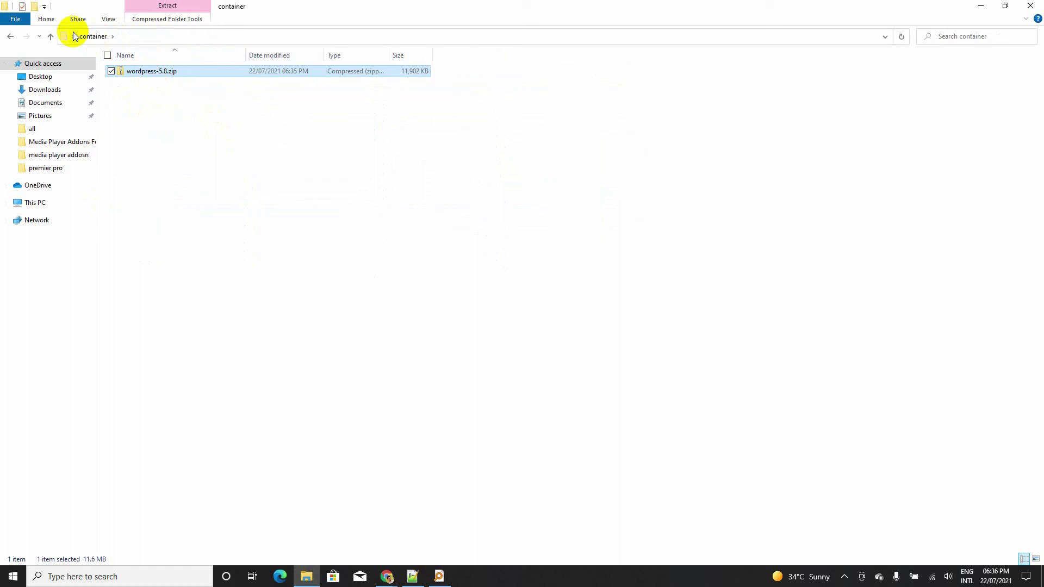
left_click(108, 19)
left_click(44, 18)
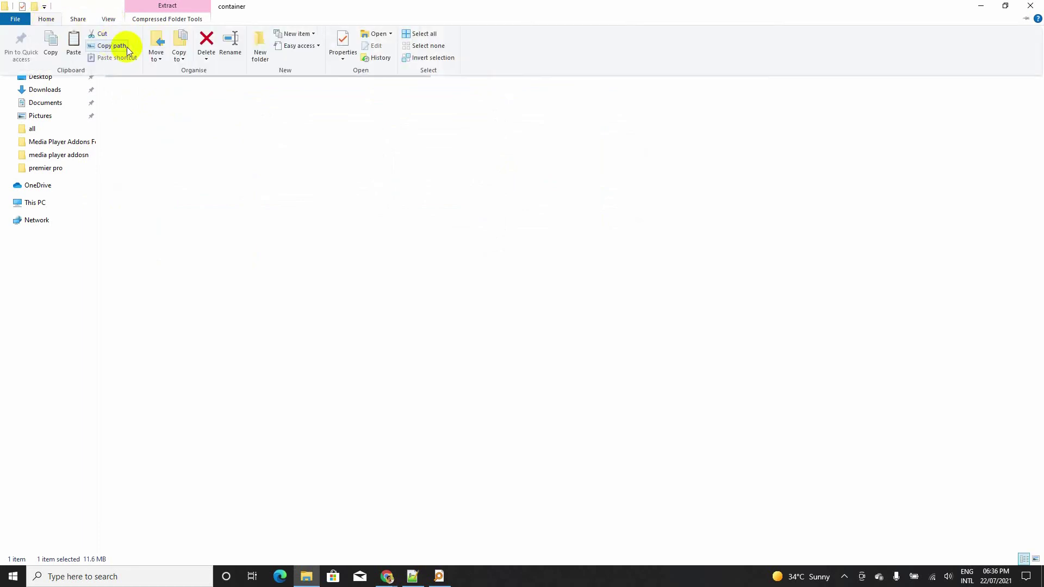
mouse_move(386, 574)
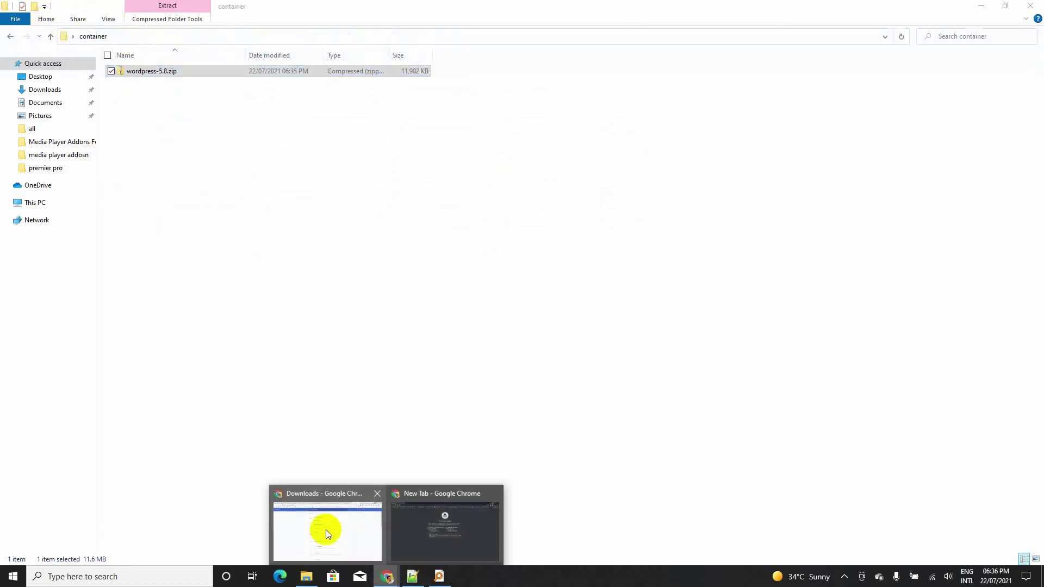
left_click(322, 527)
left_click(643, 9)
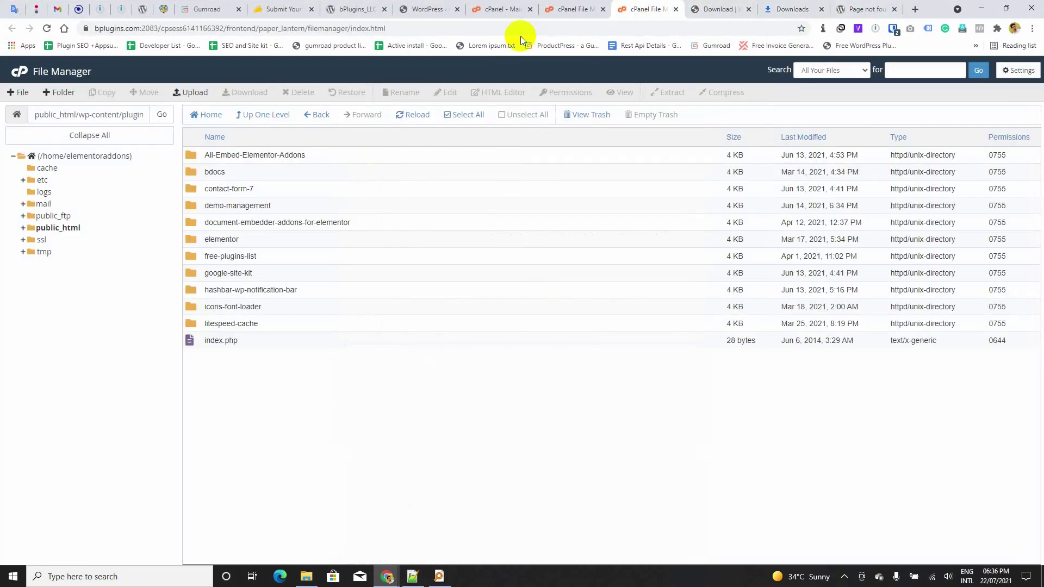
Upload wordpress-5.8.zip to public_html by pasting its copied path into the file picker.
left_click(571, 6)
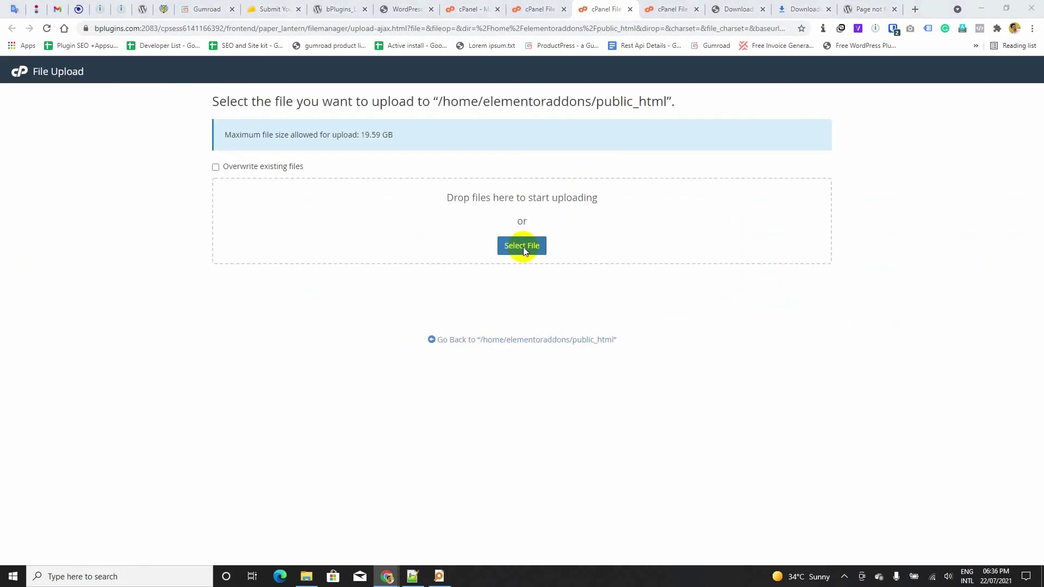
right_click(132, 531)
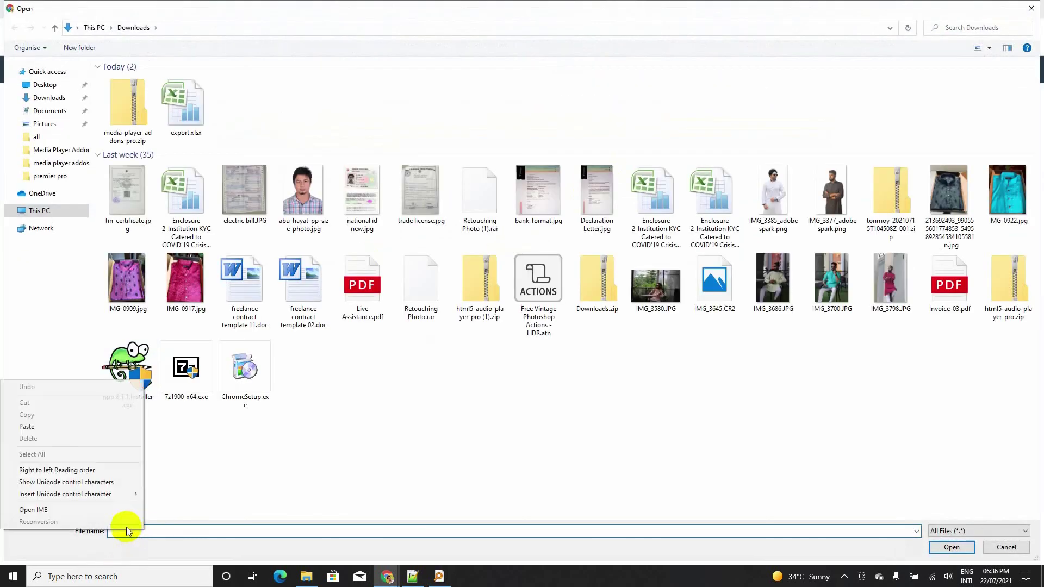
left_click(24, 427)
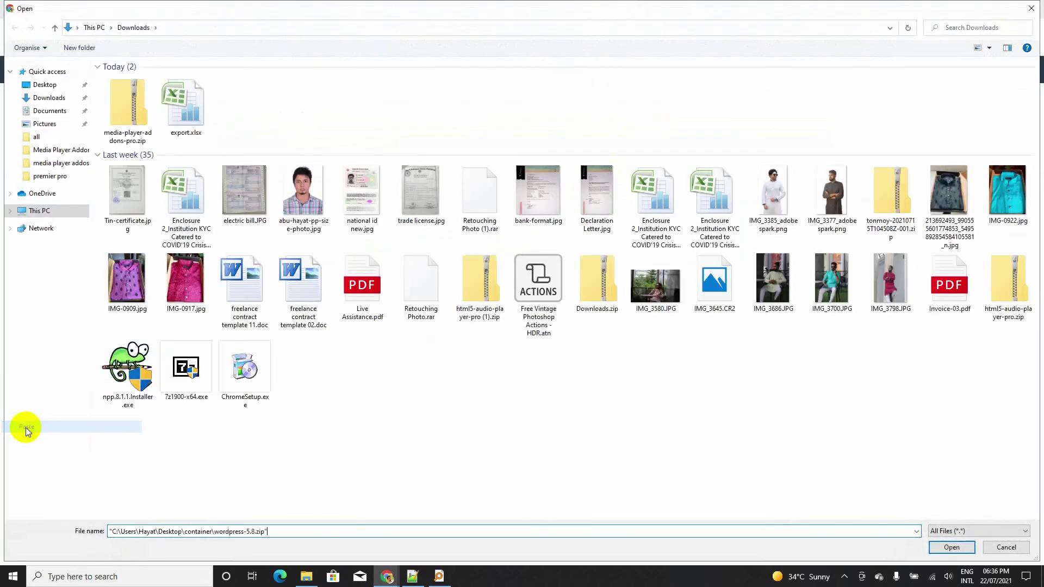
left_click(948, 547)
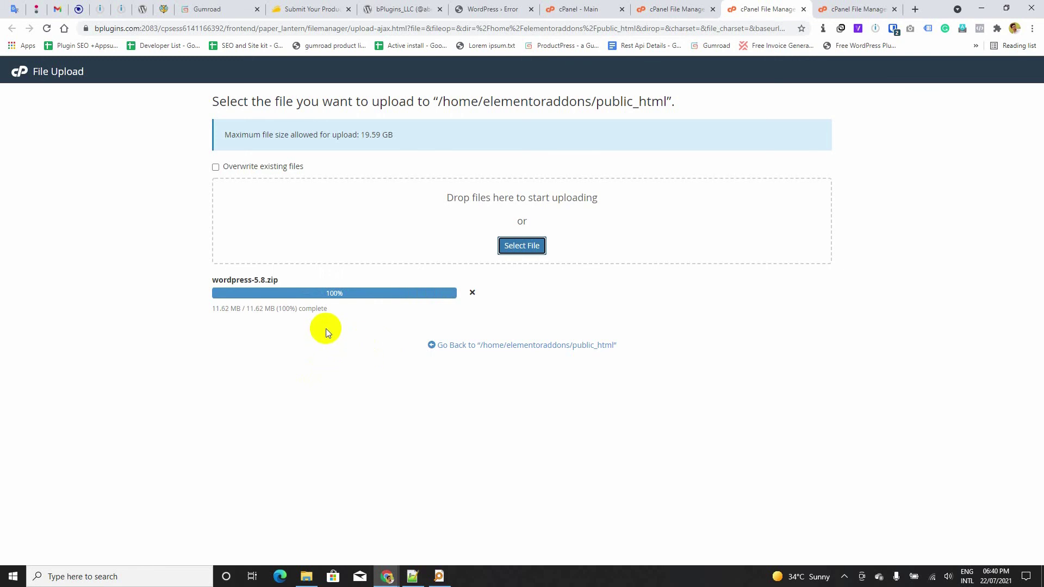
Back in public_html, extract wordpress-5.8.zip there to create a wordpress folder.
left_click(508, 345)
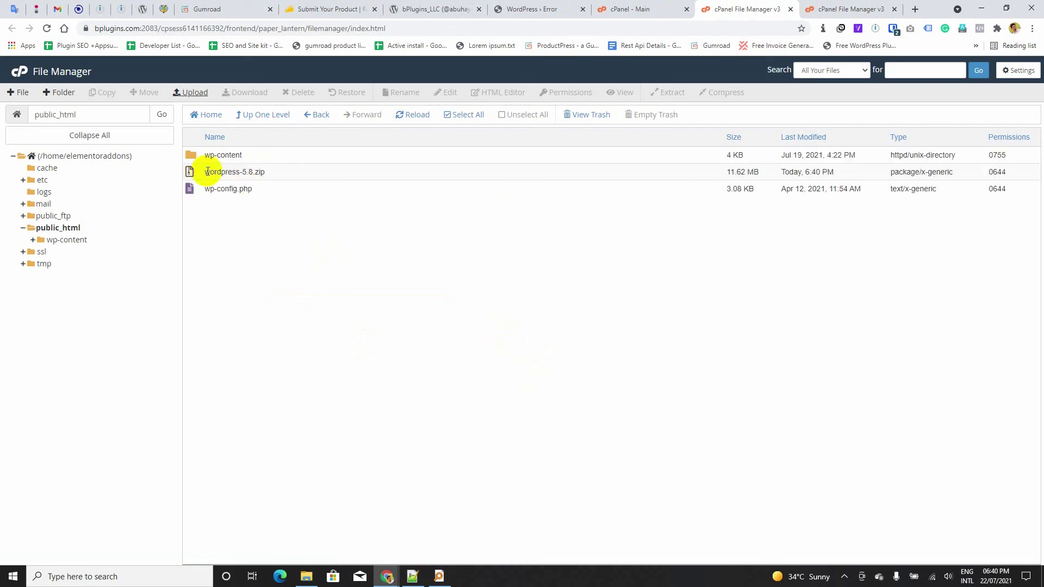
right_click(197, 175)
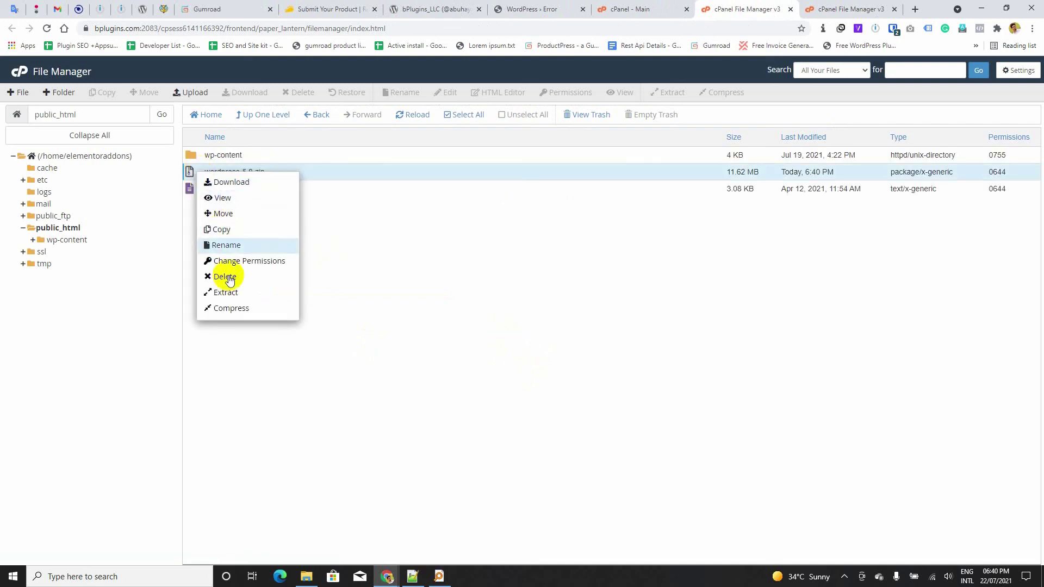
left_click(225, 293)
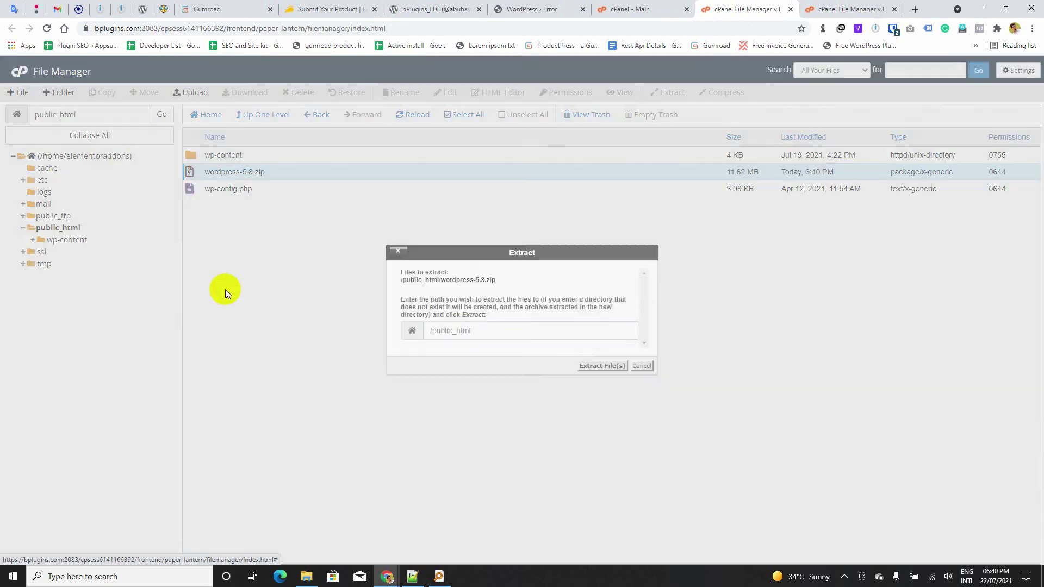
left_click(603, 363)
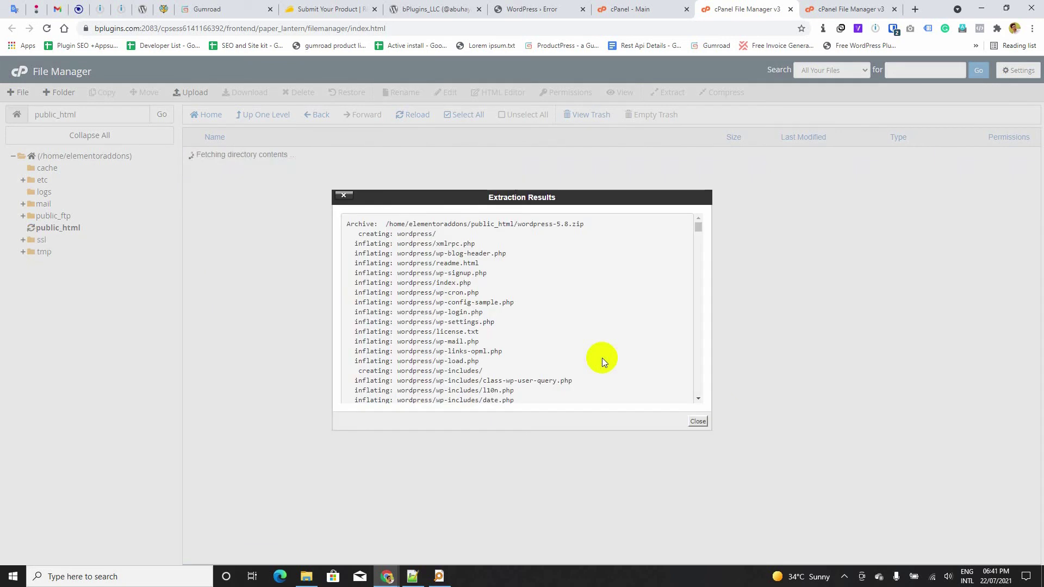
left_click(698, 422)
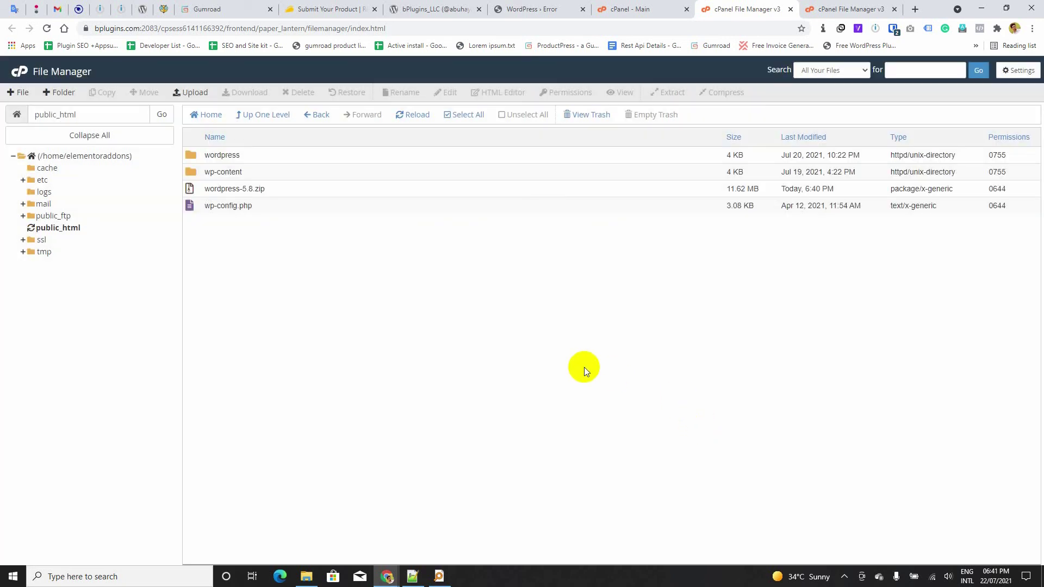
Move all files from the wordpress folder to public_html by trimming '/wordpress' from the destination.
double_click(193, 156)
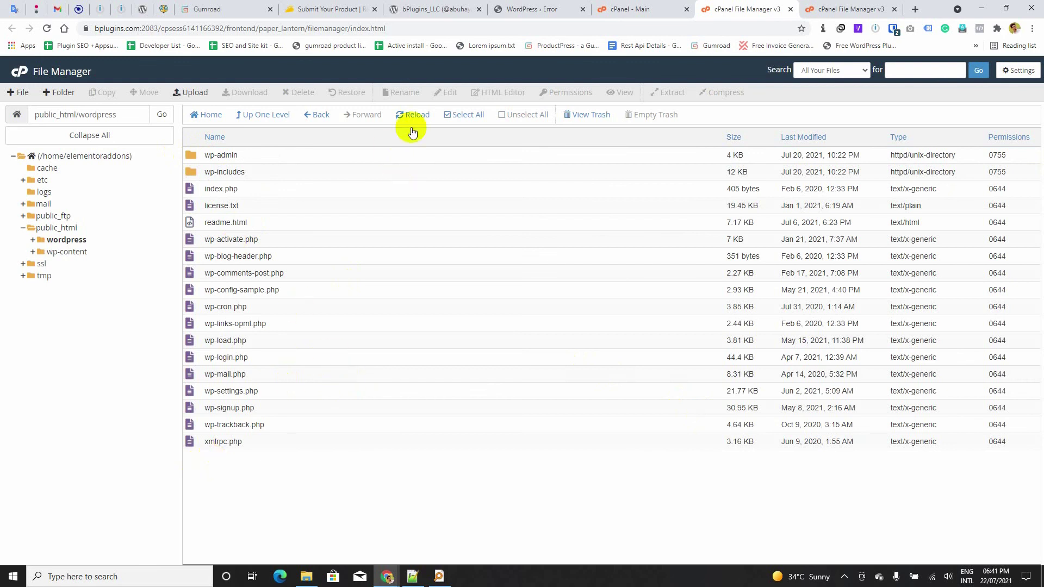
left_click(455, 115)
right_click(213, 155)
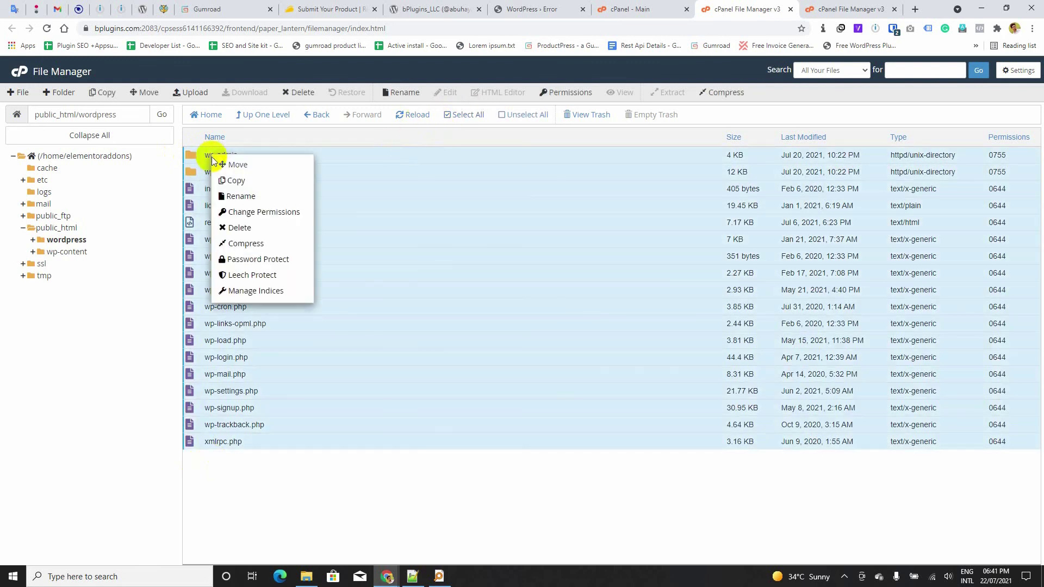
left_click(246, 165)
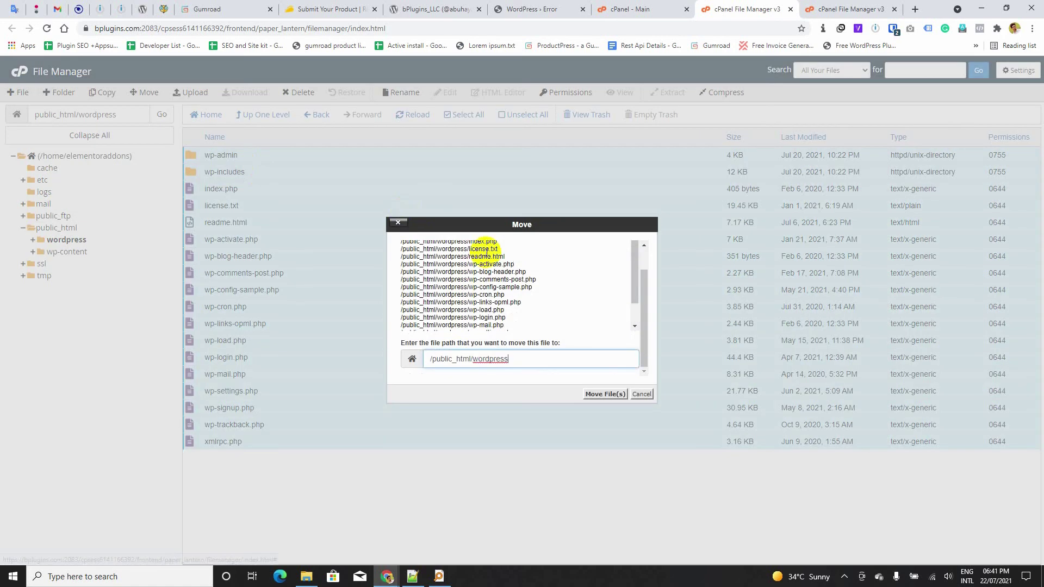
left_click(471, 360)
left_click_drag(471, 361, 566, 362)
key("BackSpace")
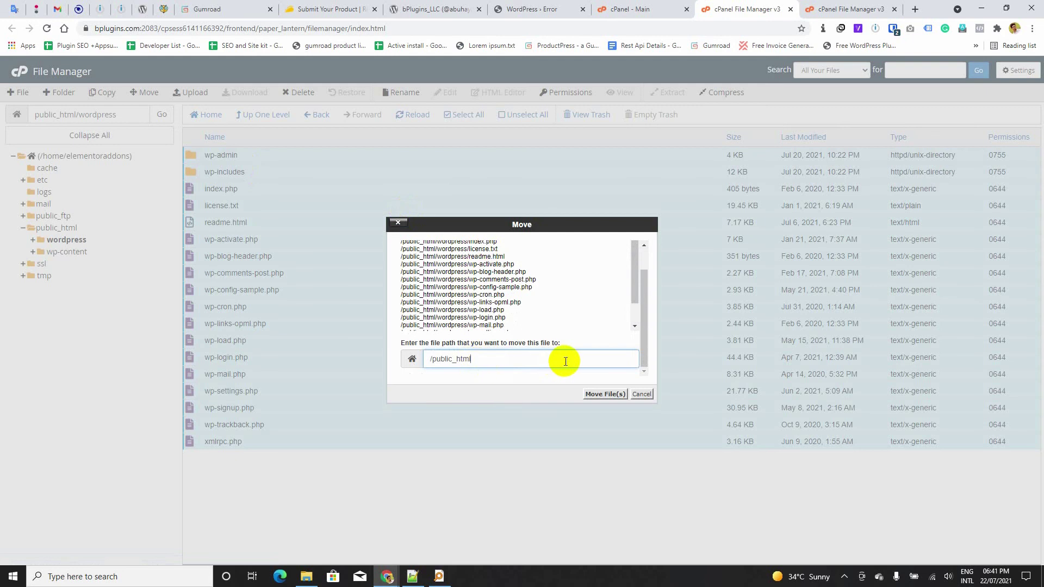
left_click(604, 395)
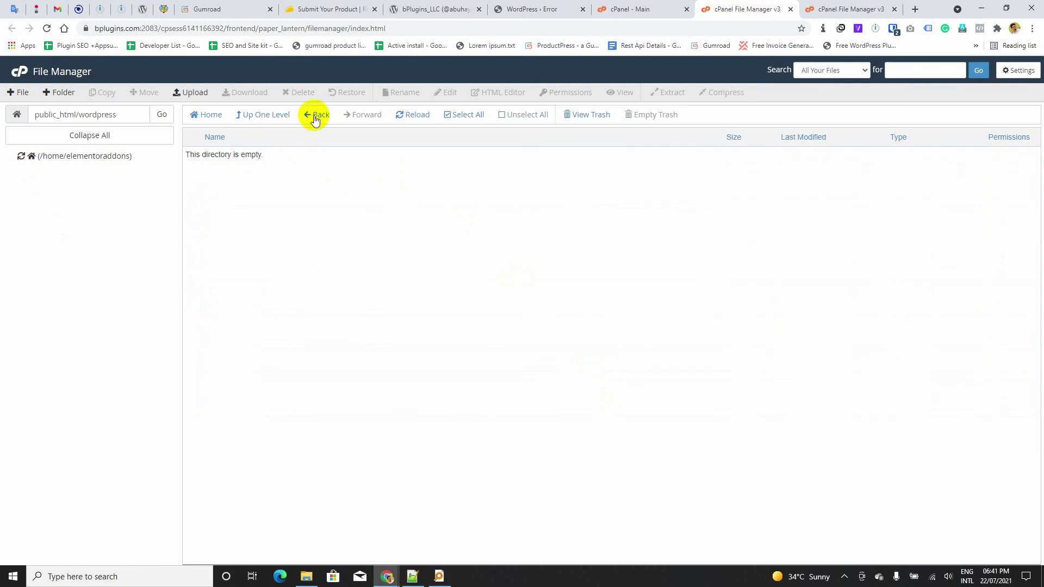
left_click(259, 117)
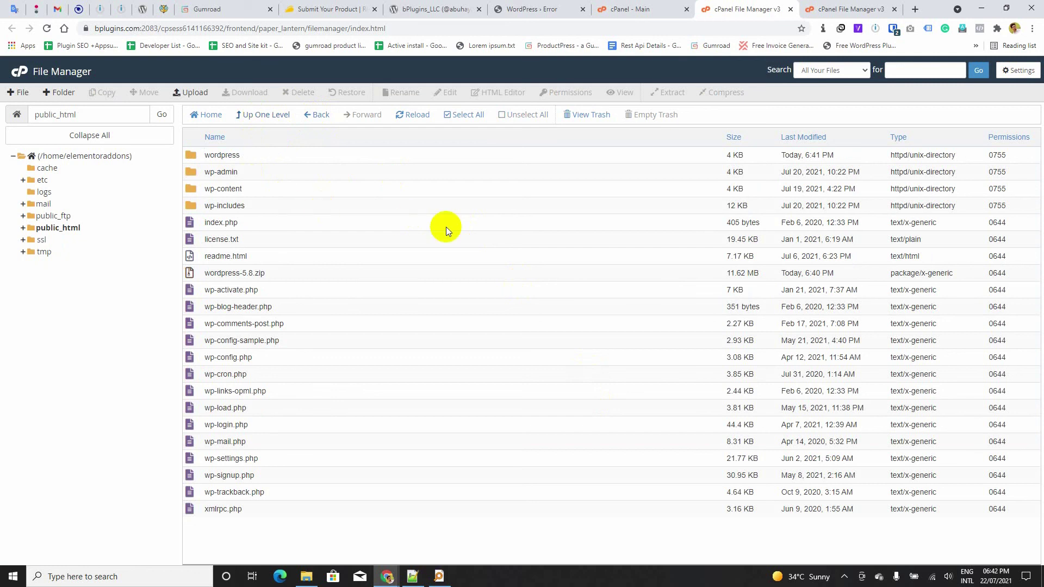
Permanently delete the empty wordpress folder from public_html, skipping the trash, then return to the site tab.
left_click(194, 156)
key("Delete")
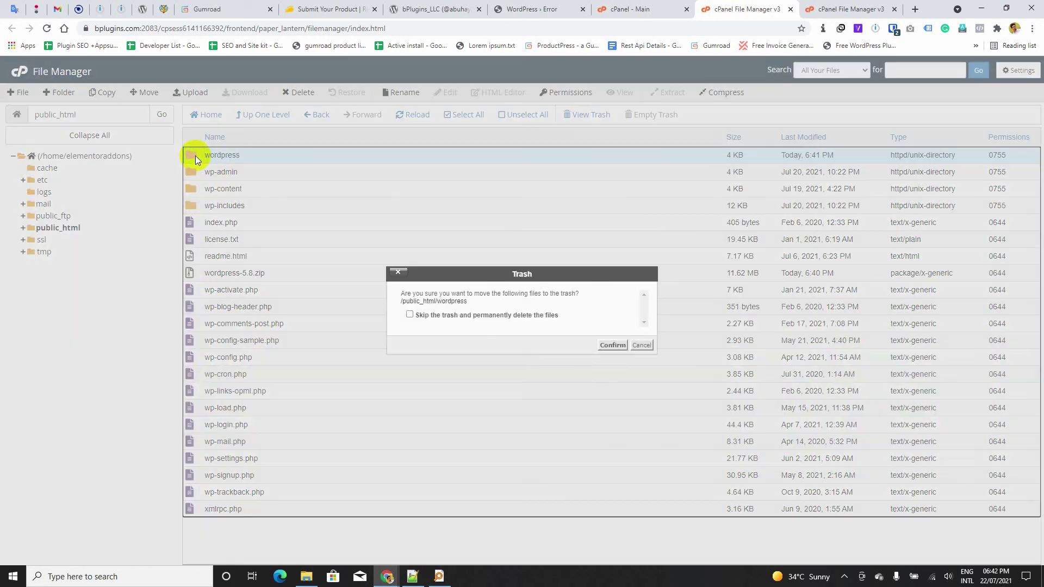
left_click(423, 316)
left_click(611, 345)
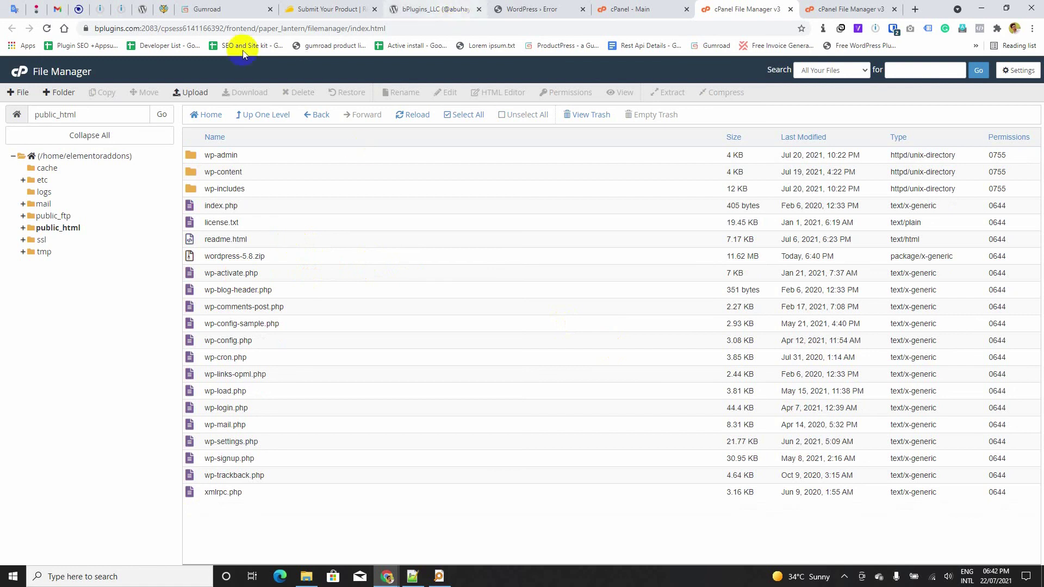
left_click(548, 10)
Reload elementoraddons.org to check that its homepage now loads instead of the fatal error.
right_click(189, 175)
left_click(226, 201)
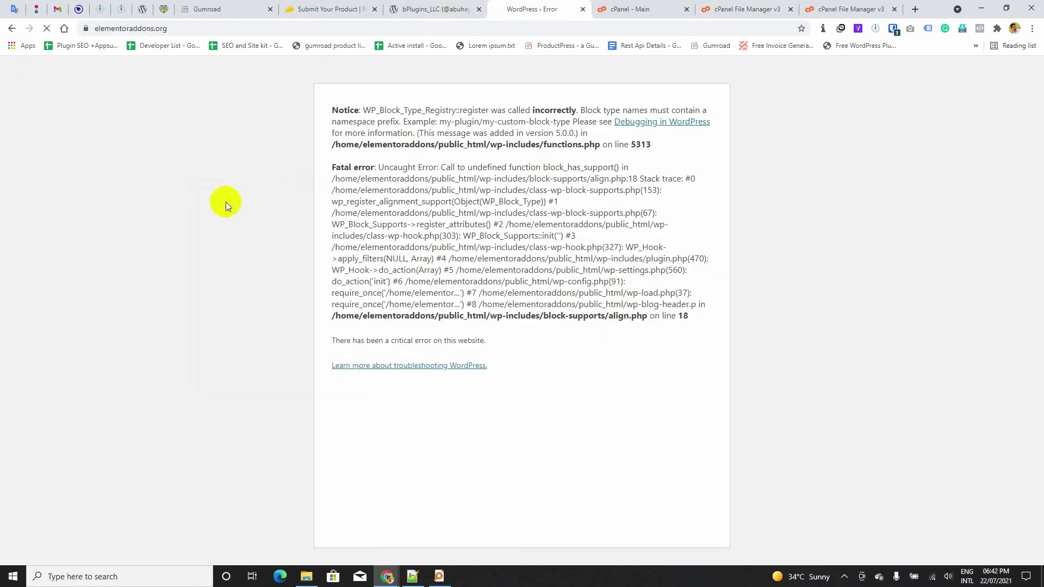